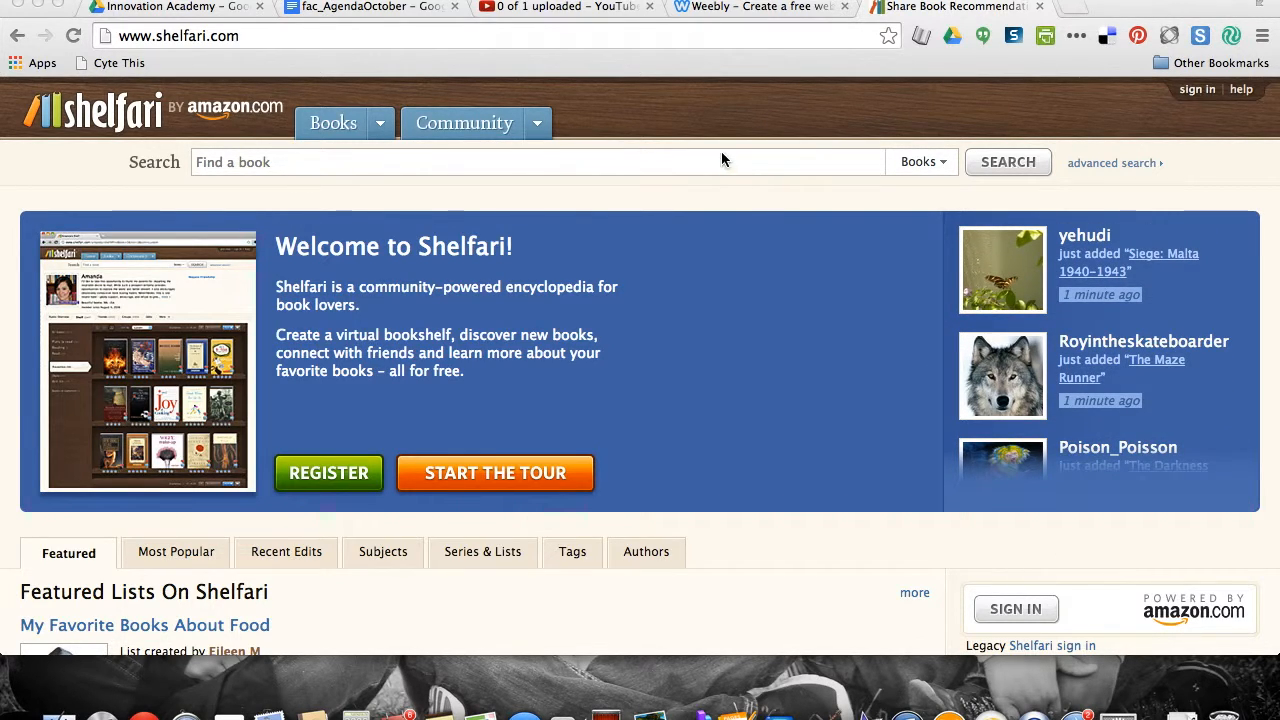
click(251, 36)
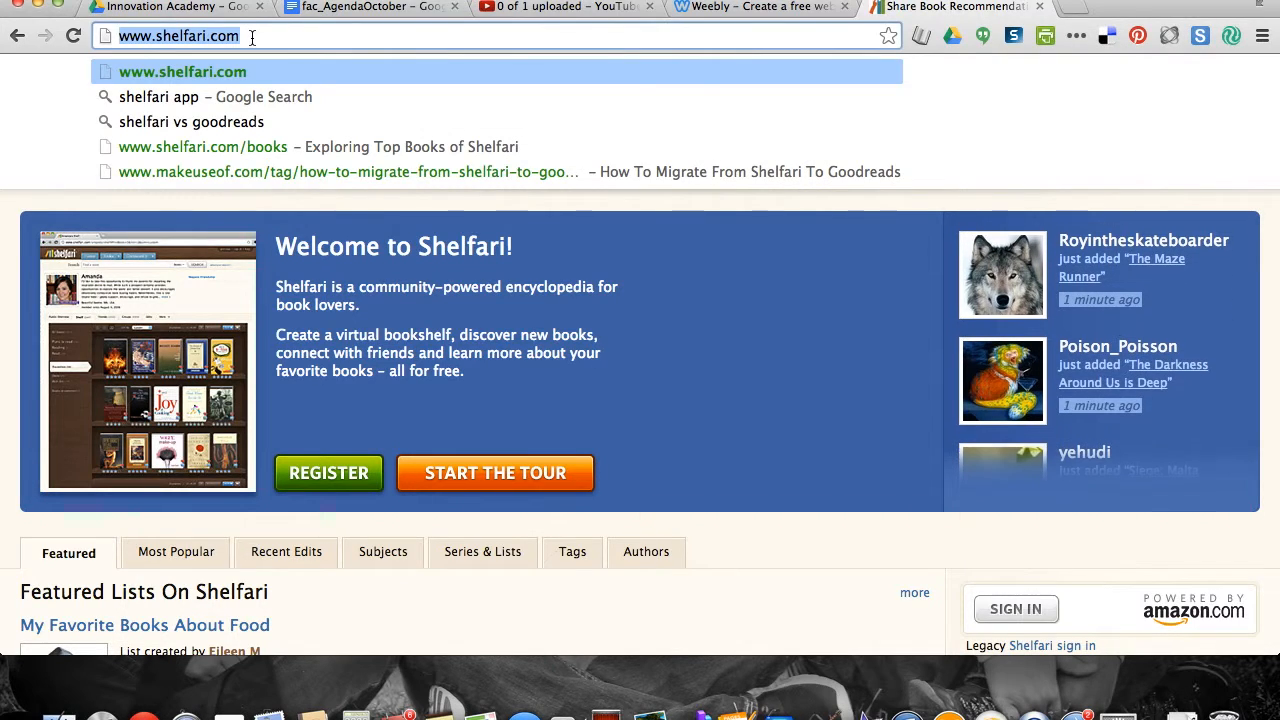
click(252, 36)
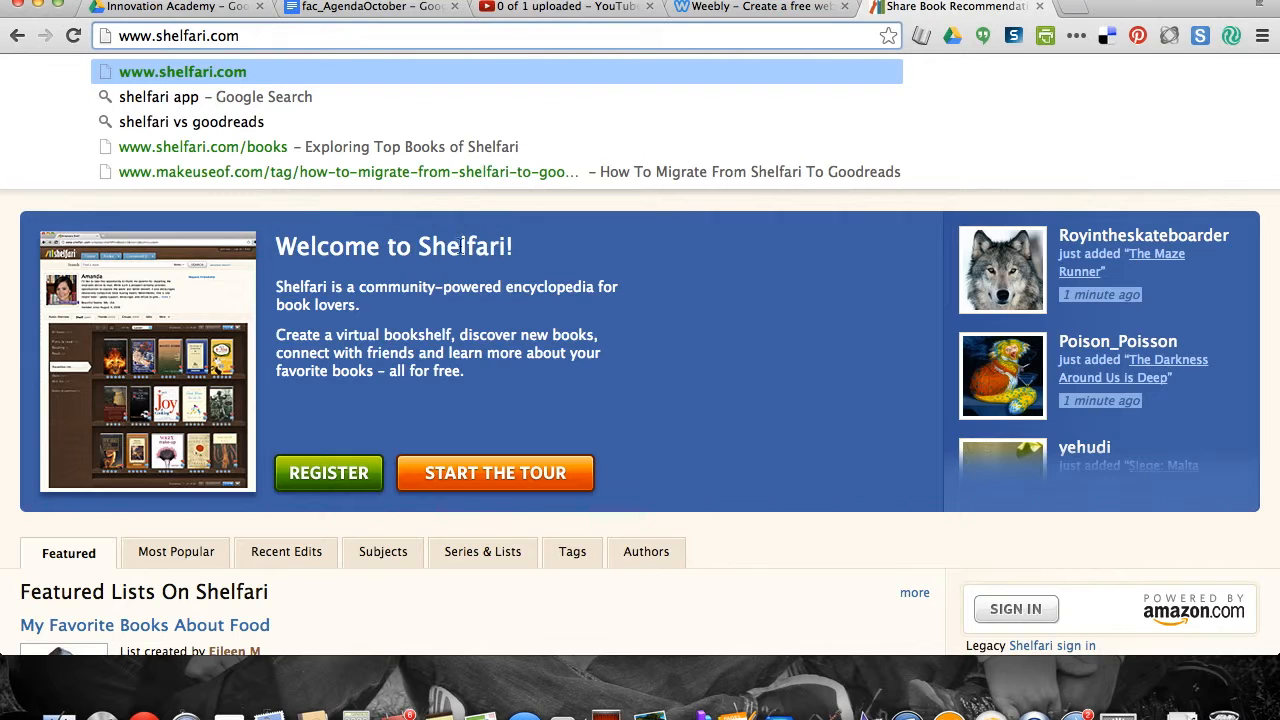
click(641, 336)
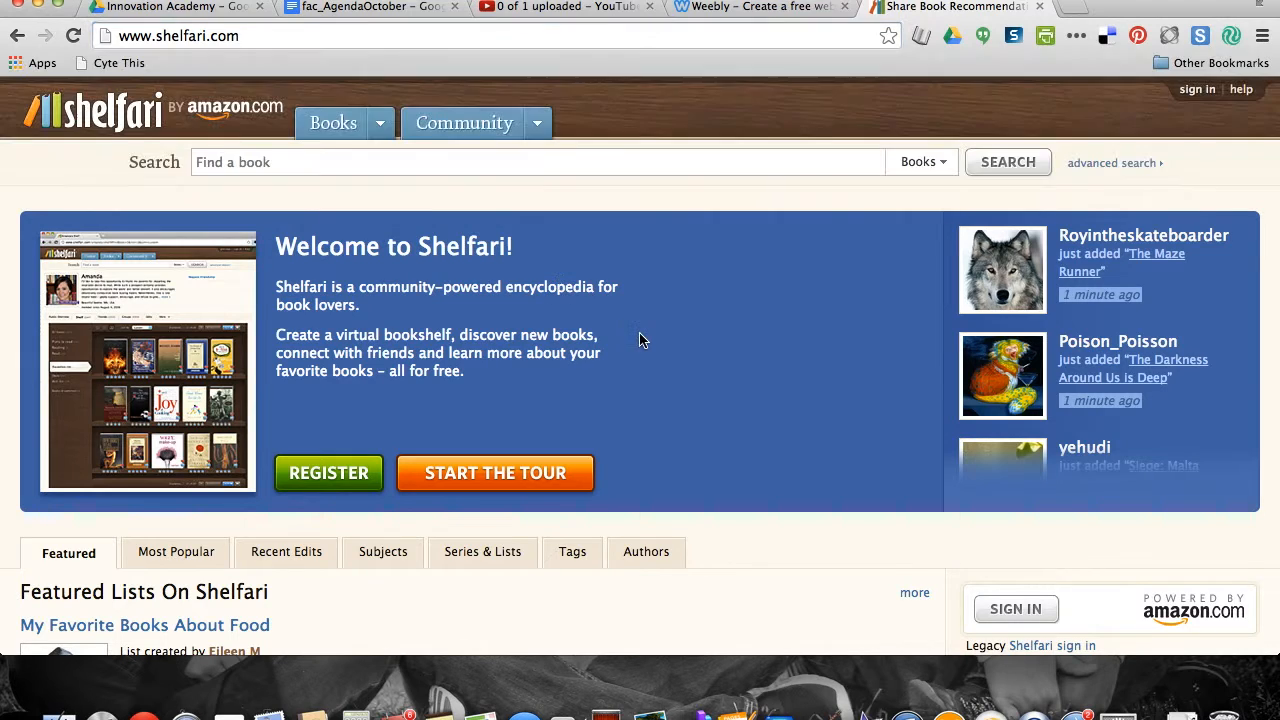
Sign in to Shelfari with the Amazon account, entering the account password for the prefilled e-mail address
click(1194, 91)
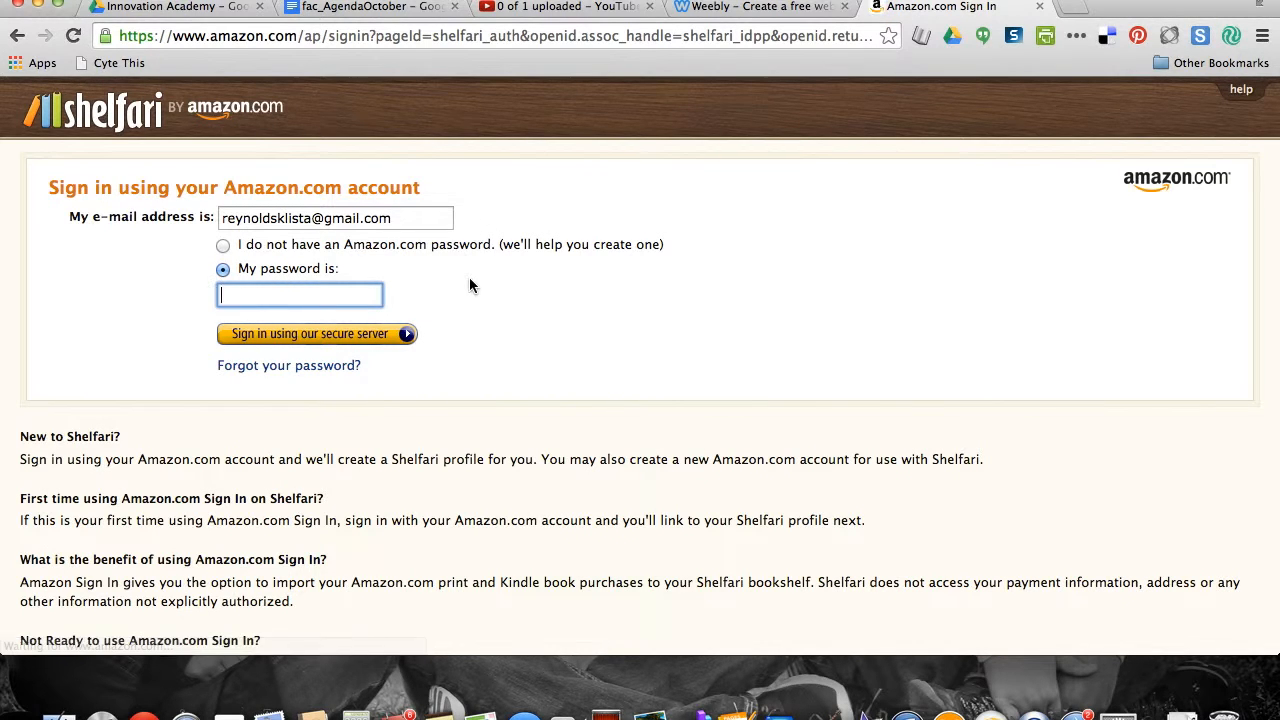
text(•••)
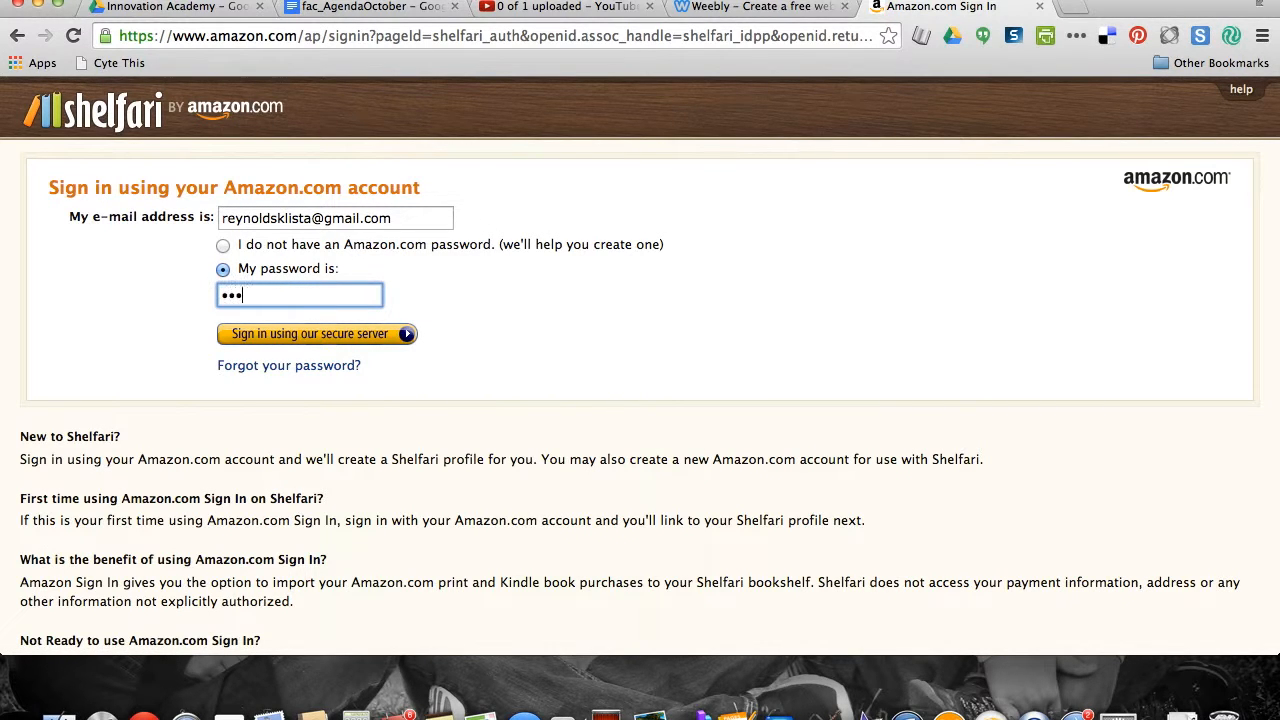
text(••••••)
click(404, 336)
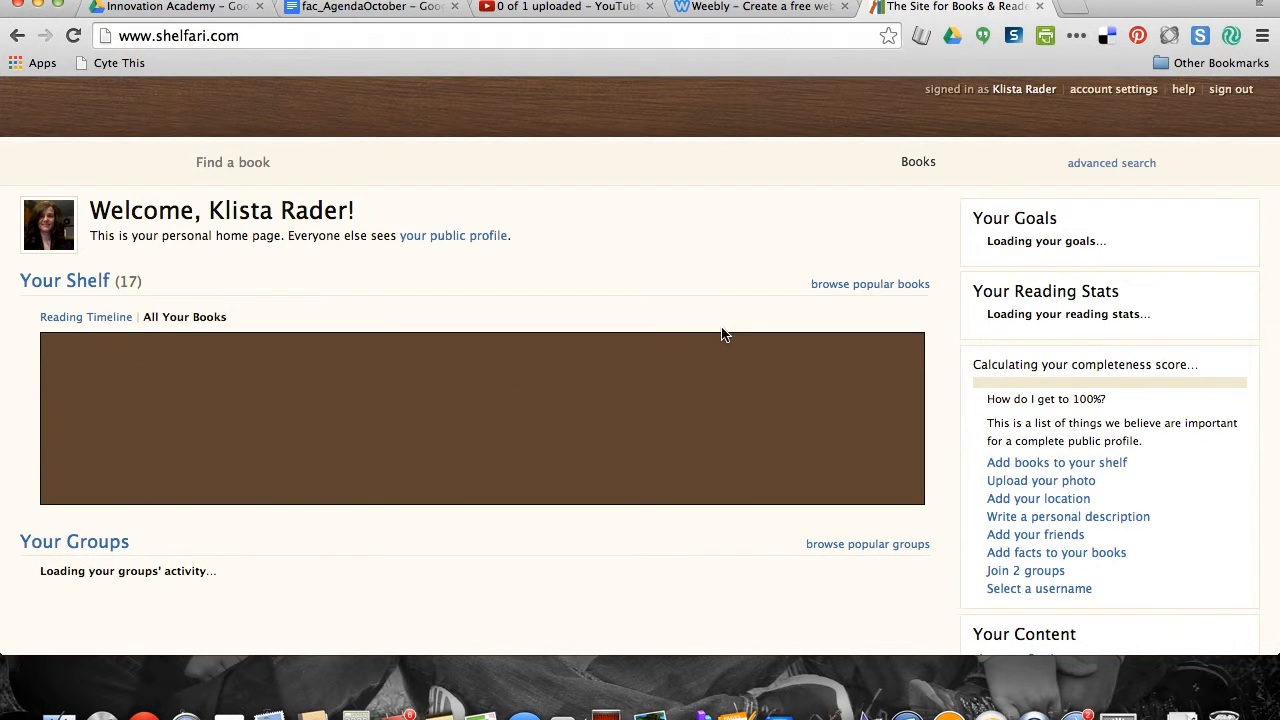
Look over the personal home page, examining the bookshelf, the groups and the friends section
scroll(557, 428, down, 1)
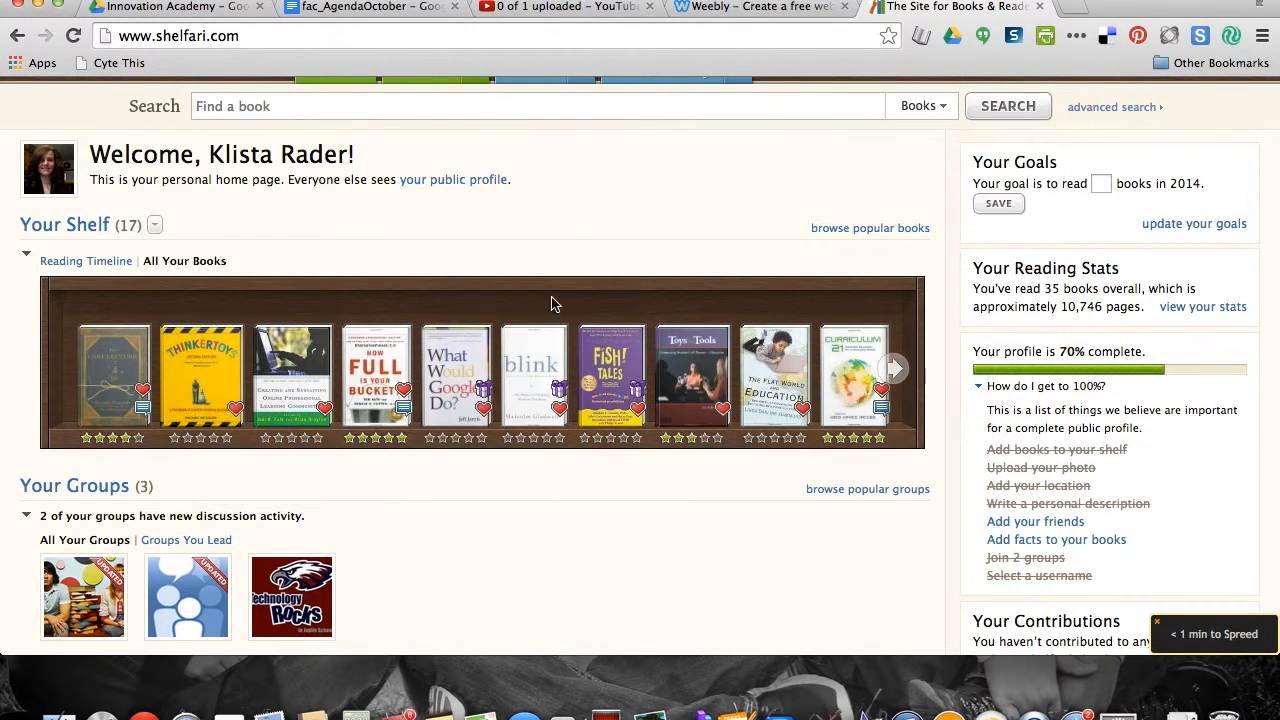
scroll(532, 528, down, 1)
scroll(532, 528, down, 1)
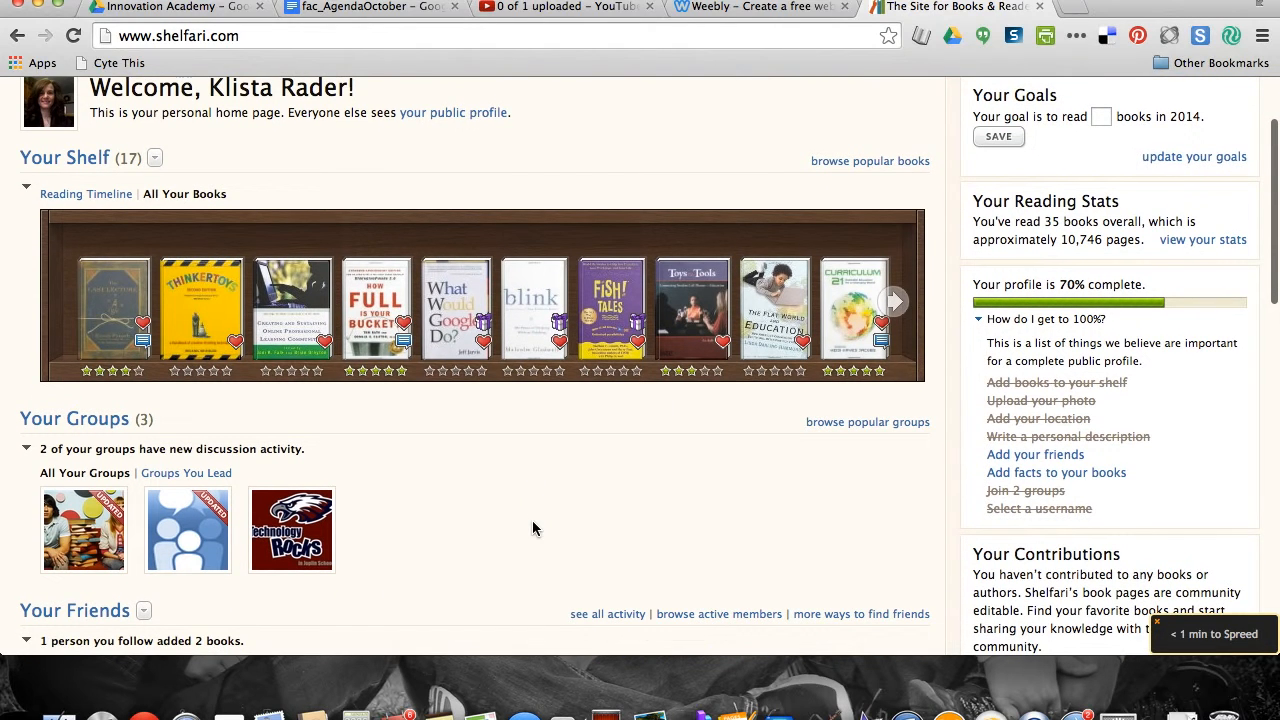
scroll(533, 527, up, 3)
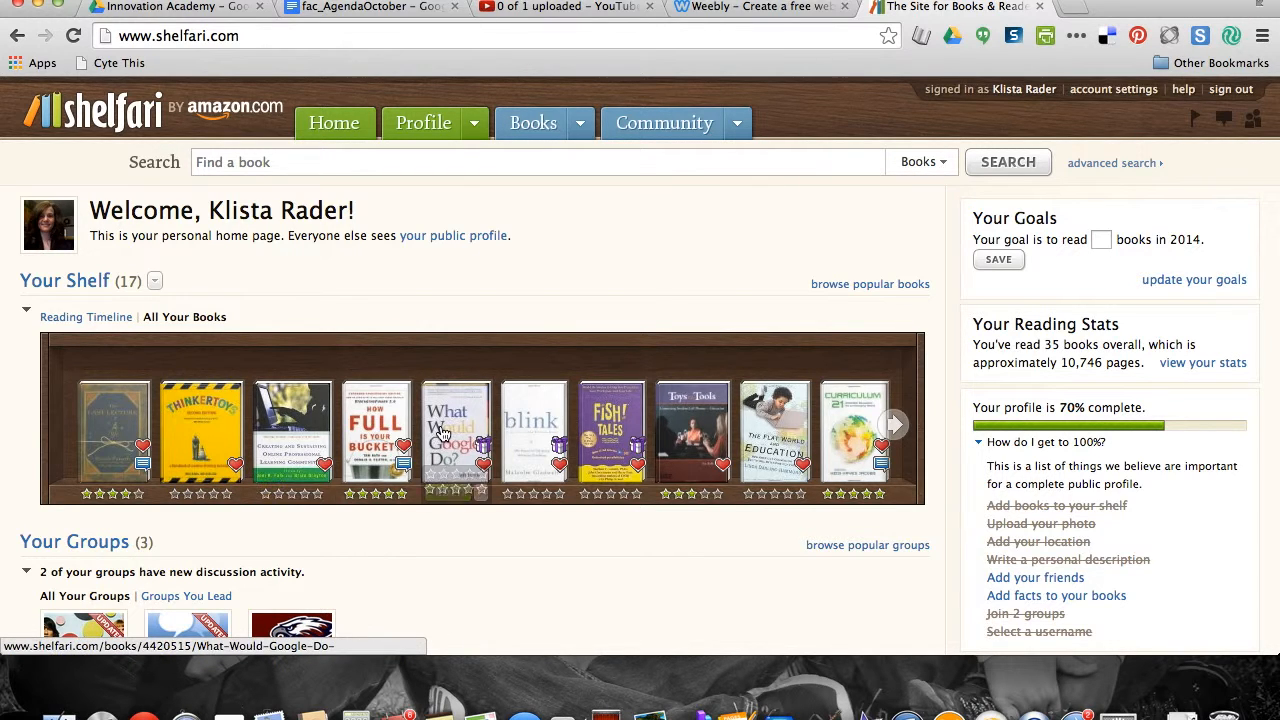
mouse_move(443, 432)
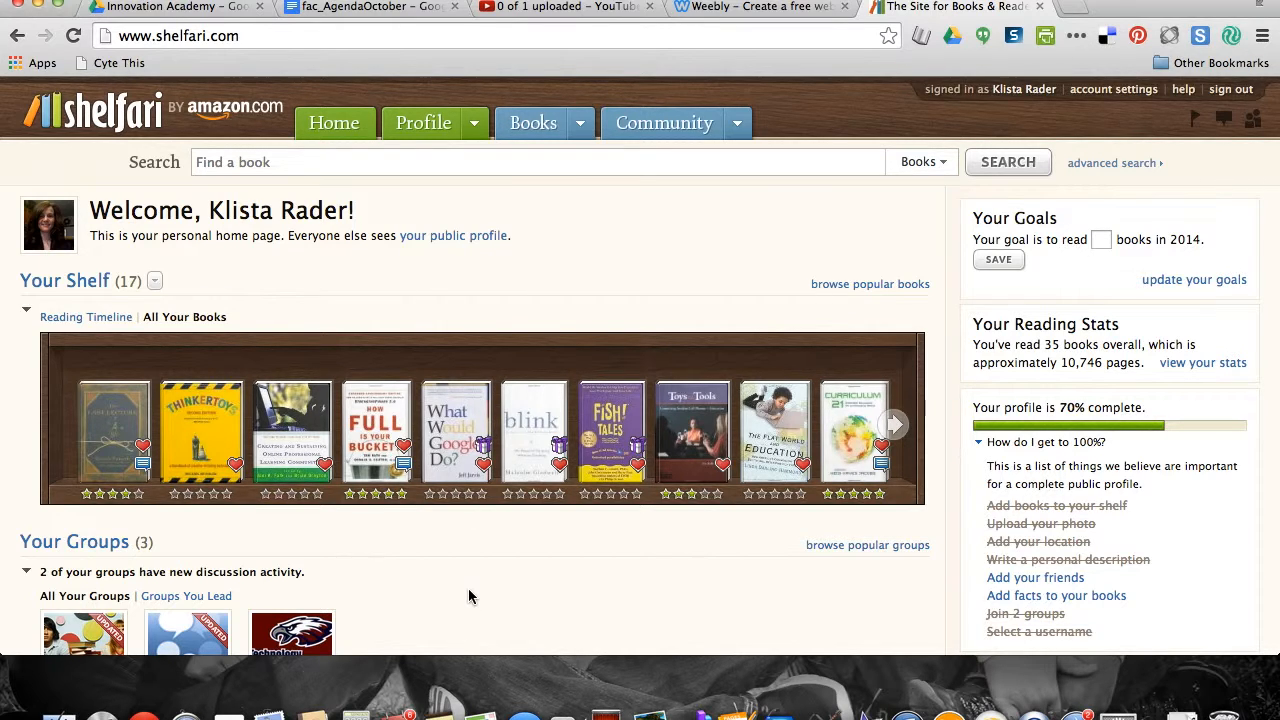
scroll(468, 590, down, 3)
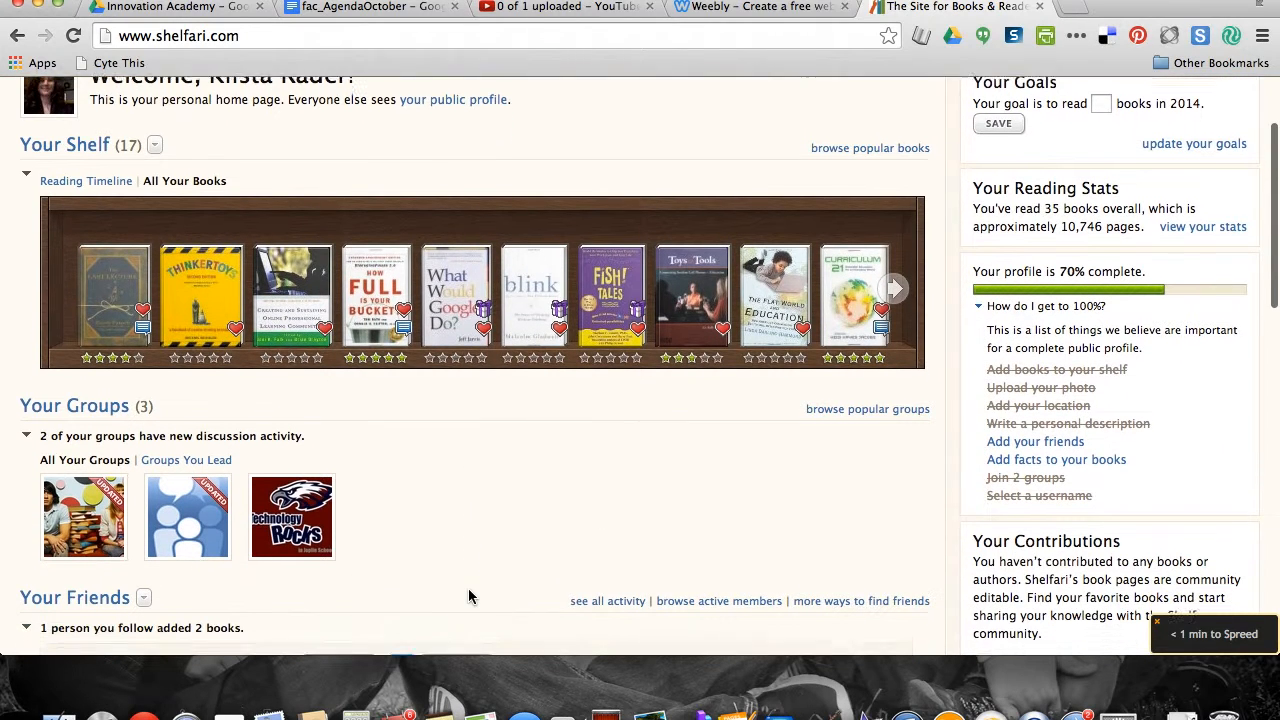
scroll(468, 590, down, 2)
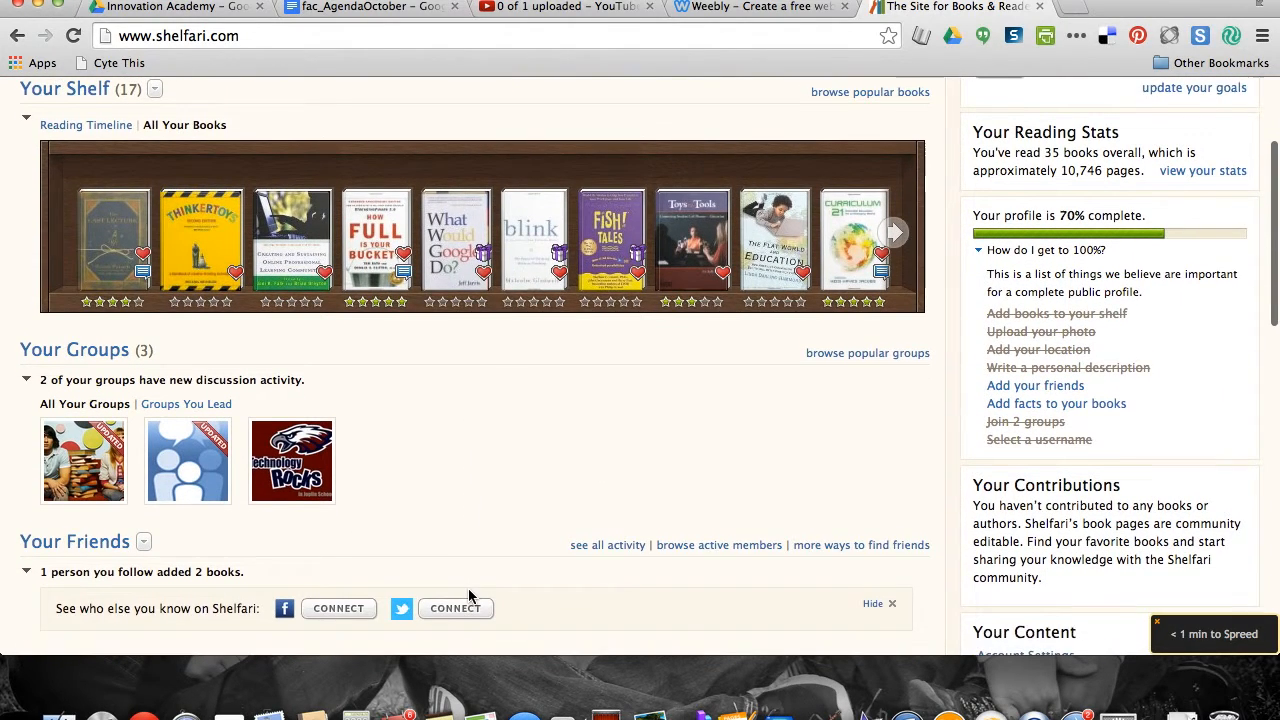
scroll(468, 590, up, 1)
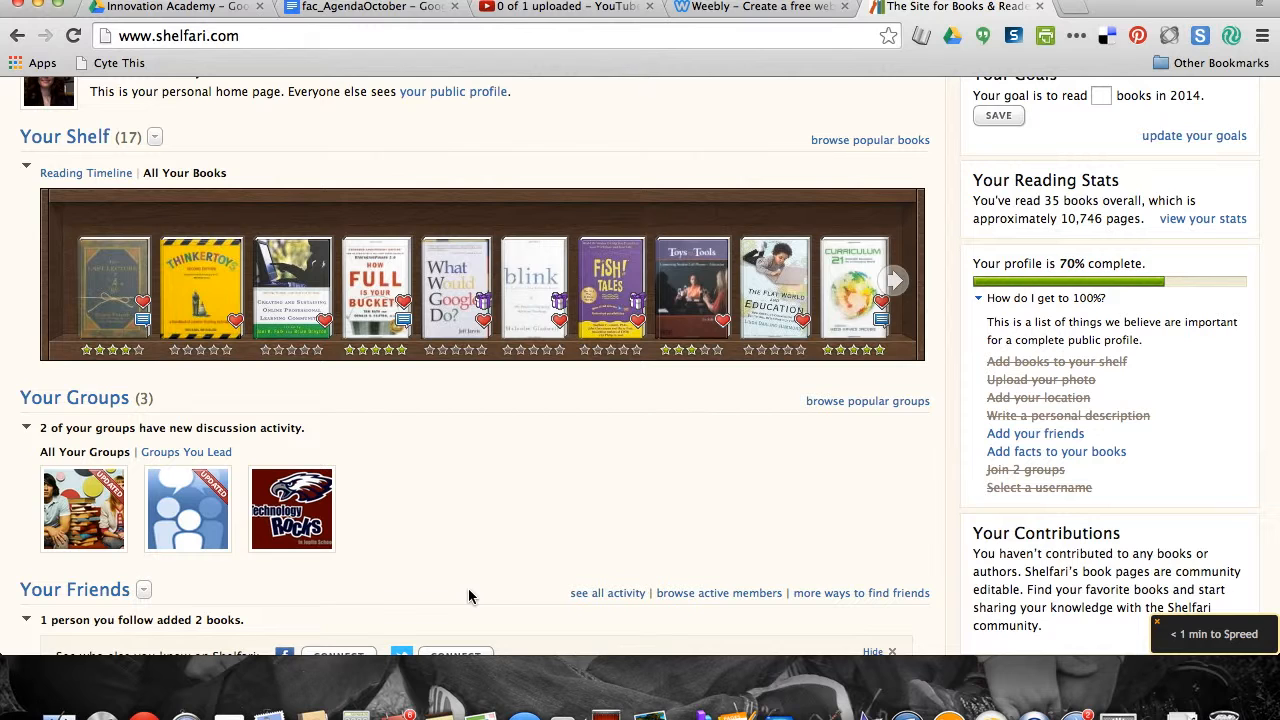
scroll(469, 596, up, 2)
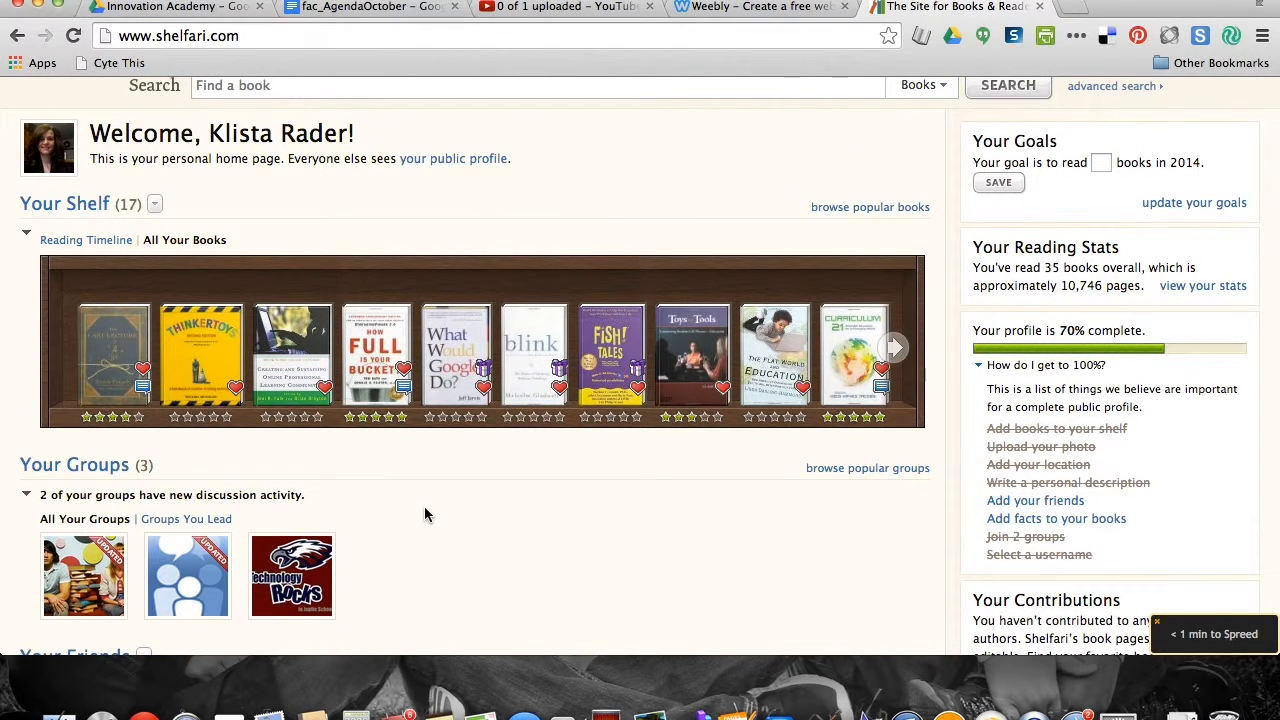
scroll(424, 514, up, 1)
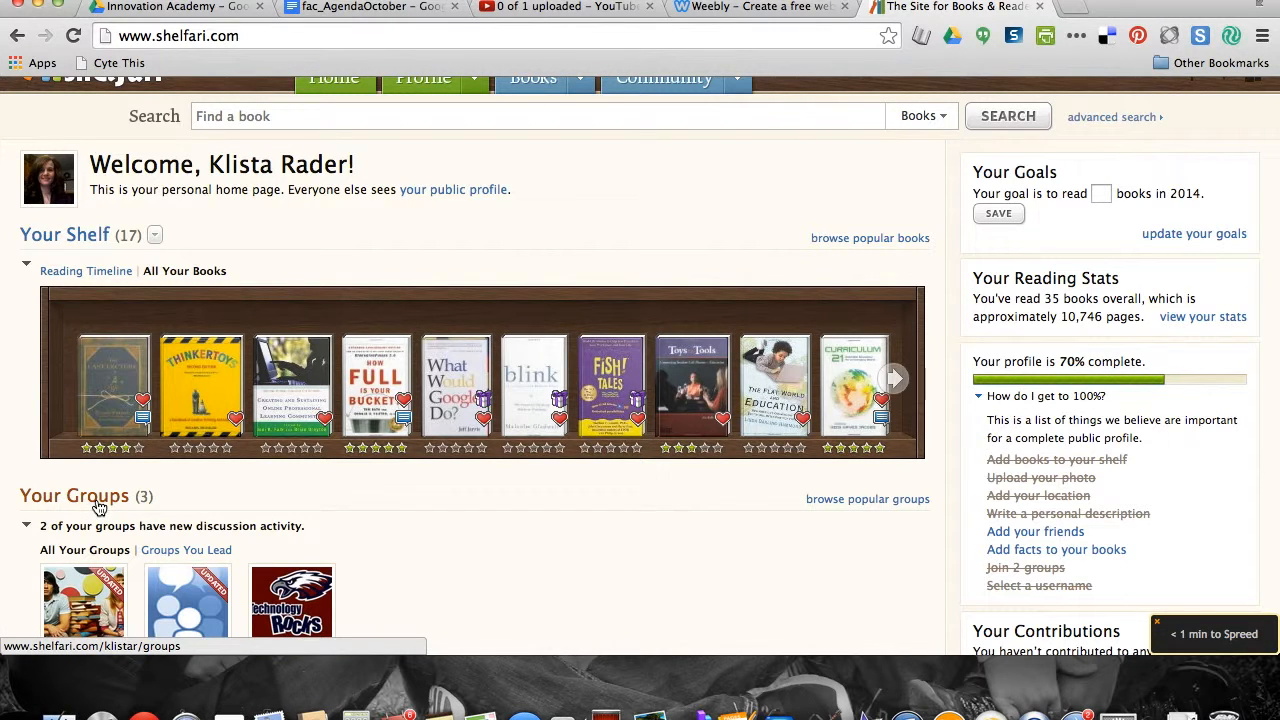
Start a new group from the account's groups page and name it with the teacher's surname followed by "5th Grade"
click(99, 508)
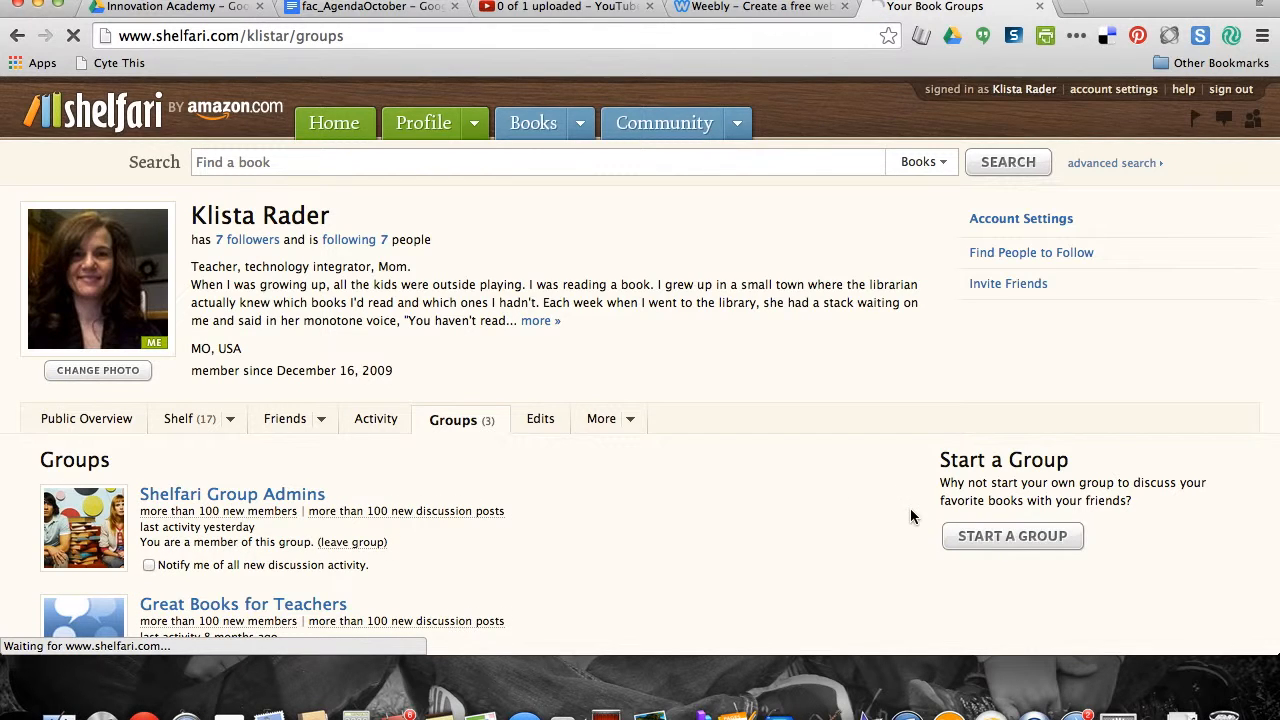
click(1000, 544)
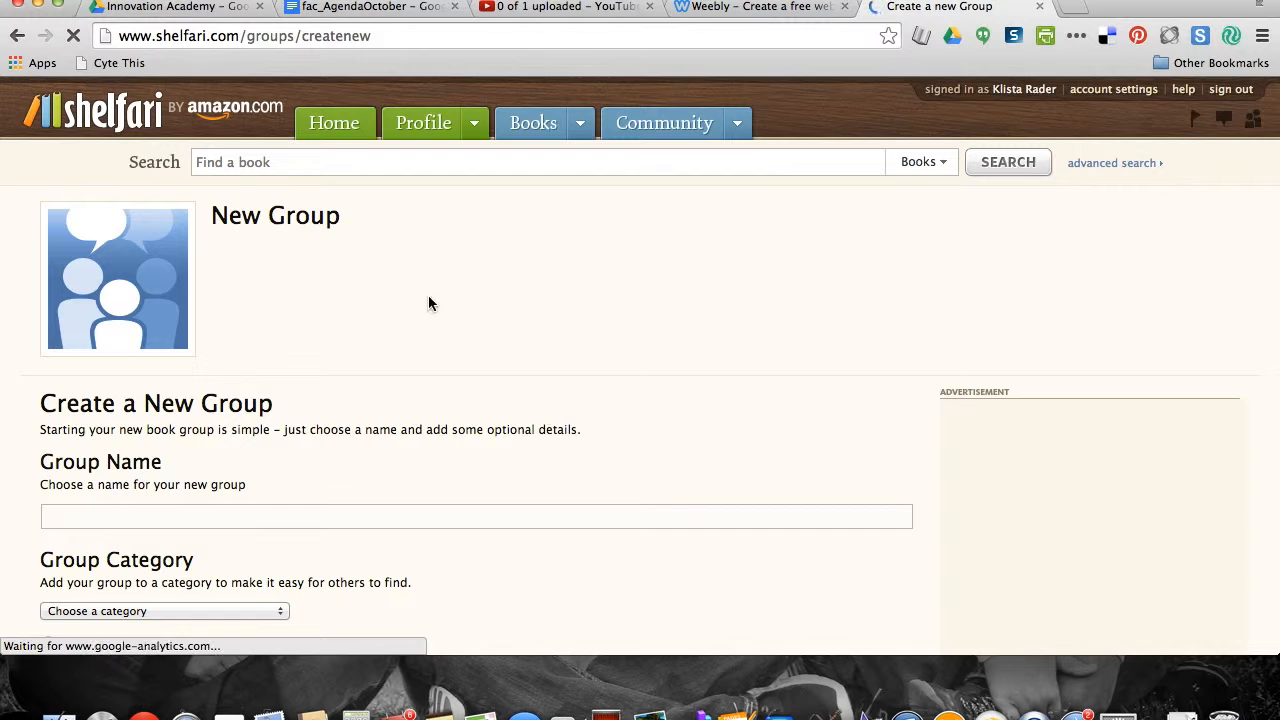
click(172, 519)
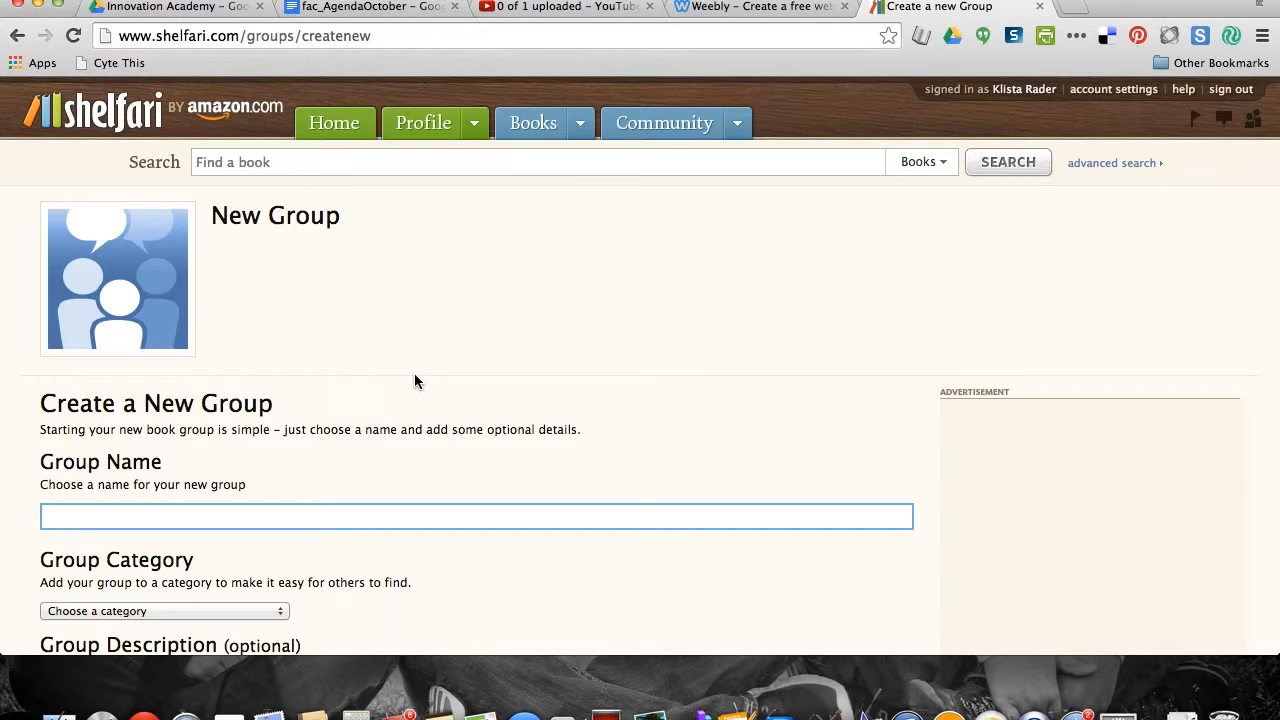
text(Rader 5th Grade)
Set the new group's category to Education & Schools
scroll(510, 448, down, 1)
scroll(510, 448, down, 3)
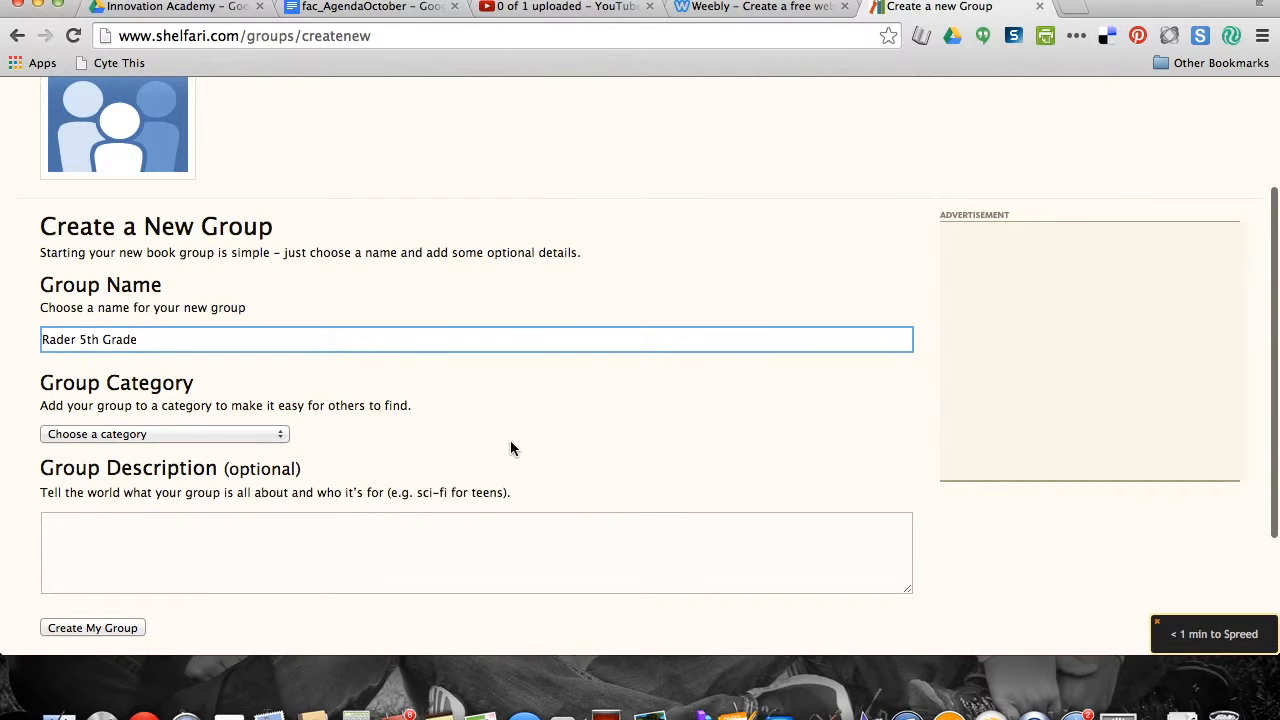
click(276, 434)
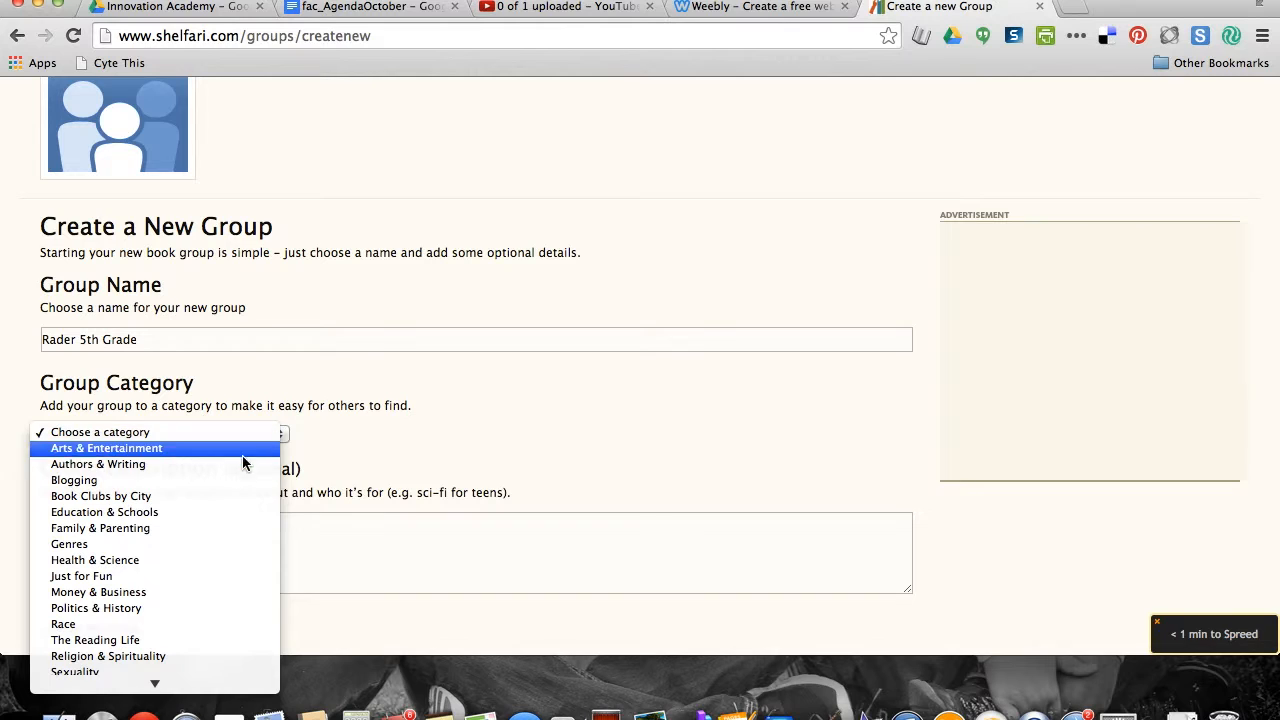
scroll(208, 580, down, 1)
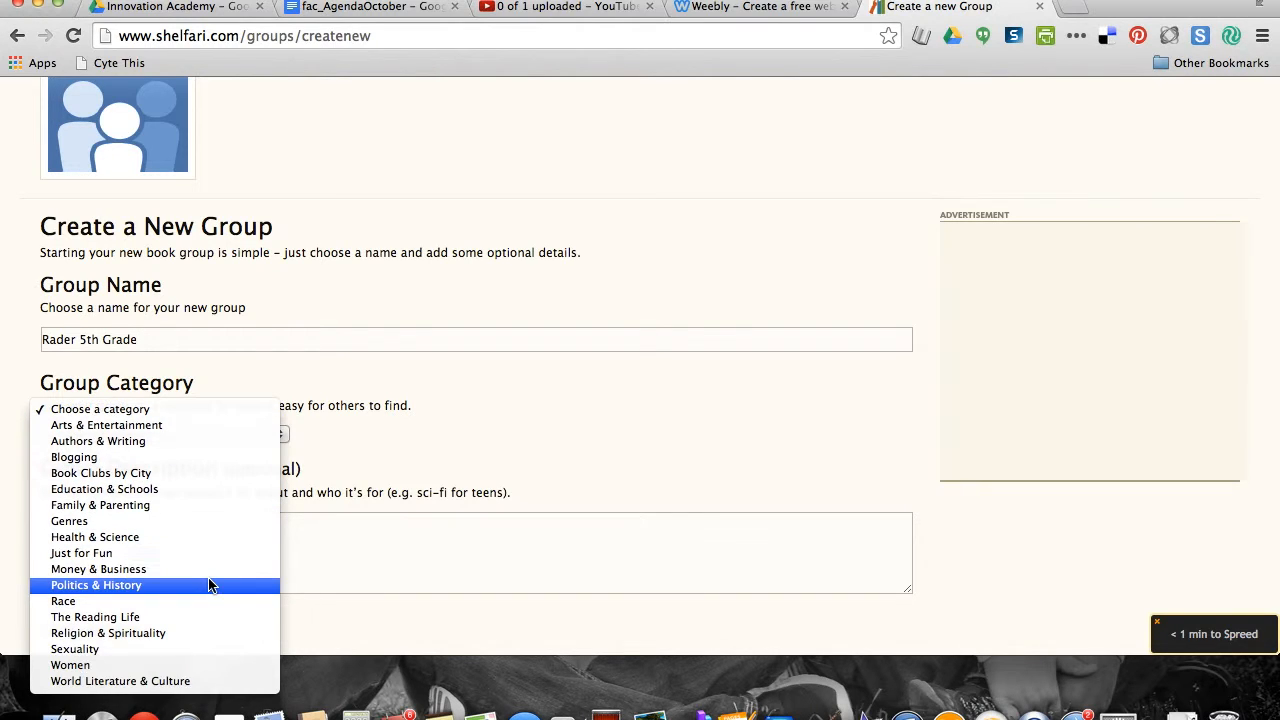
click(172, 490)
Describe the group as a discussion board for the named teacher's 5th grade students, and create the group
click(166, 535)
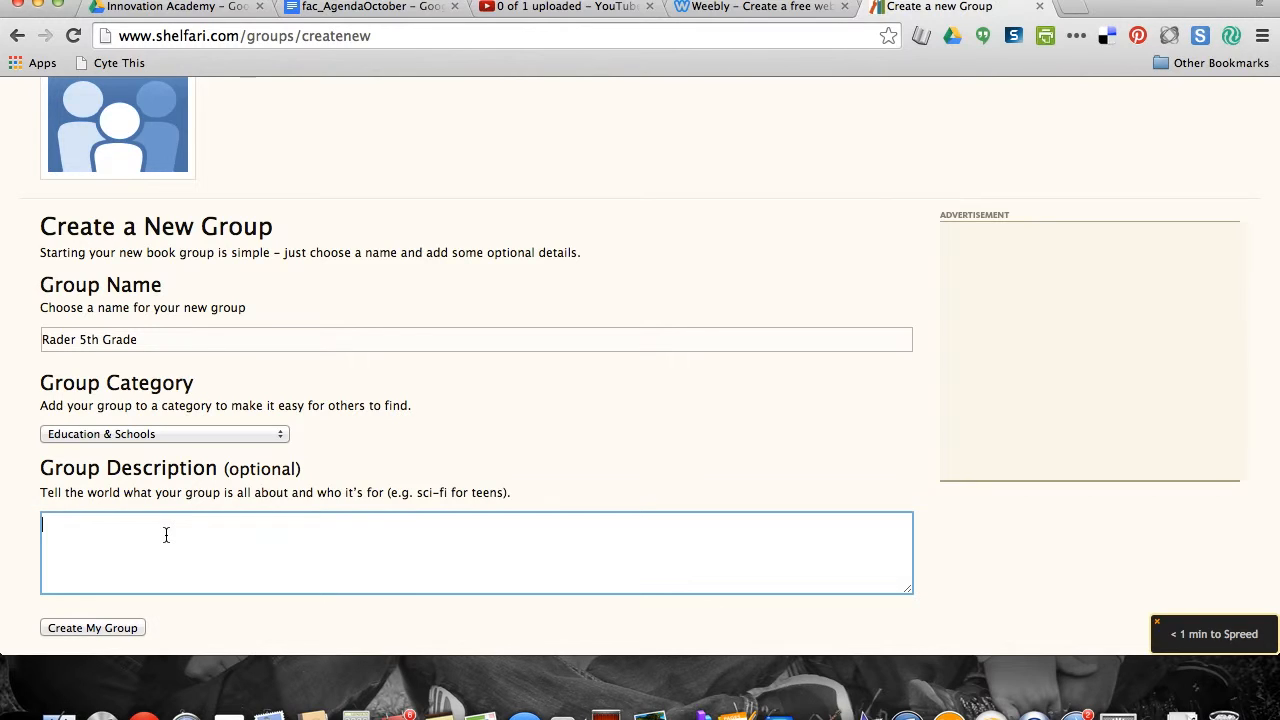
text(A discussion board for Mrs. Rader's)
key(BackSpace)
text('s 5)
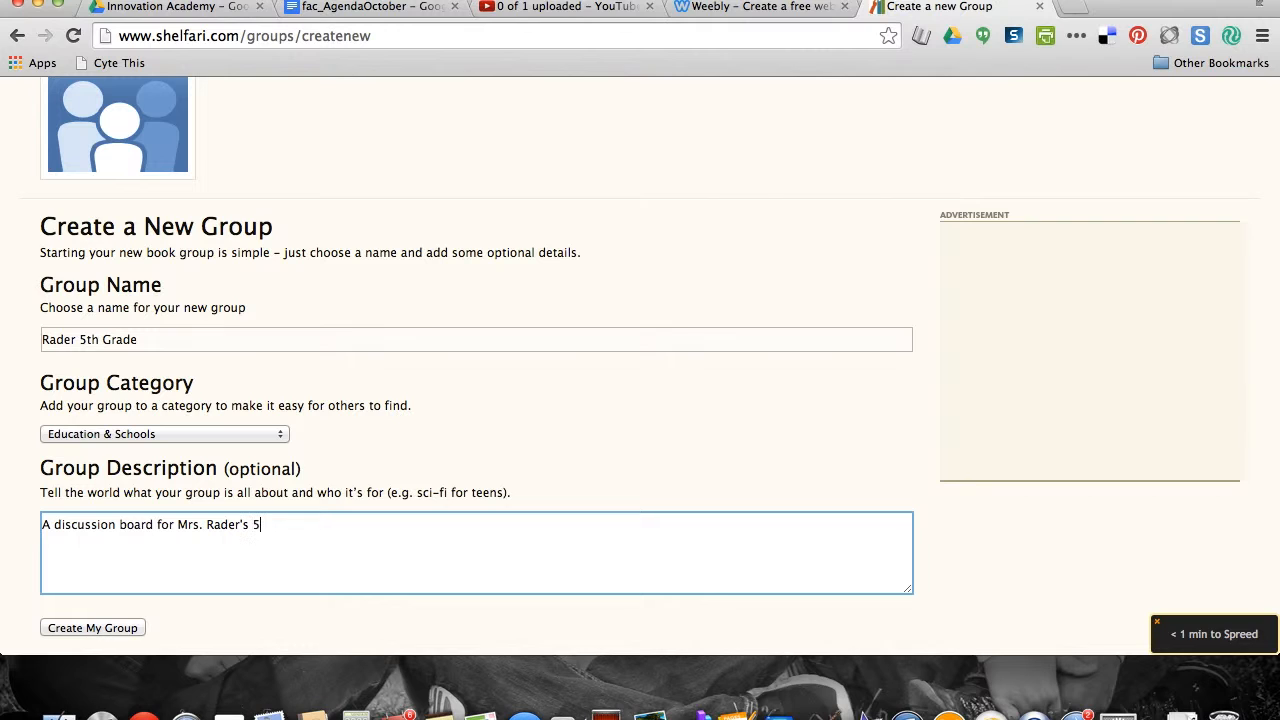
text(th grade students.)
scroll(157, 533, down, 3)
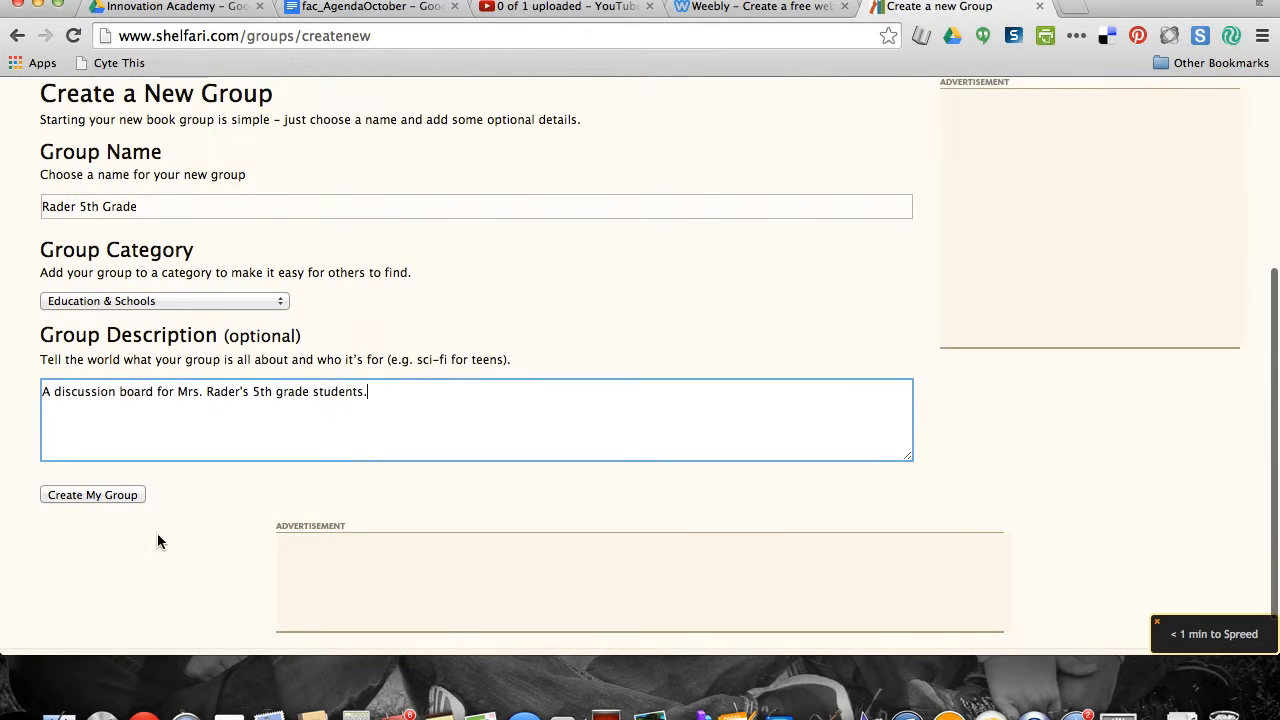
click(84, 495)
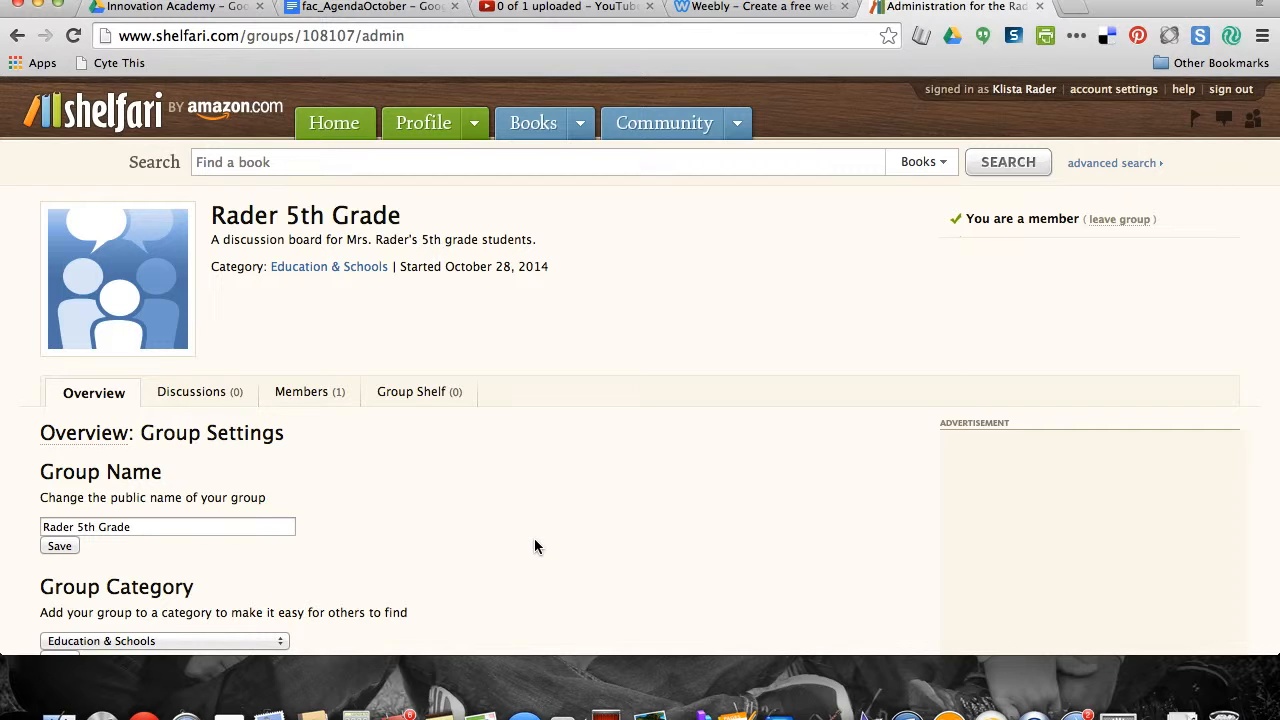
Restrict who can see the group's discussions, members and shelf to only members of this group
scroll(535, 546, down, 5)
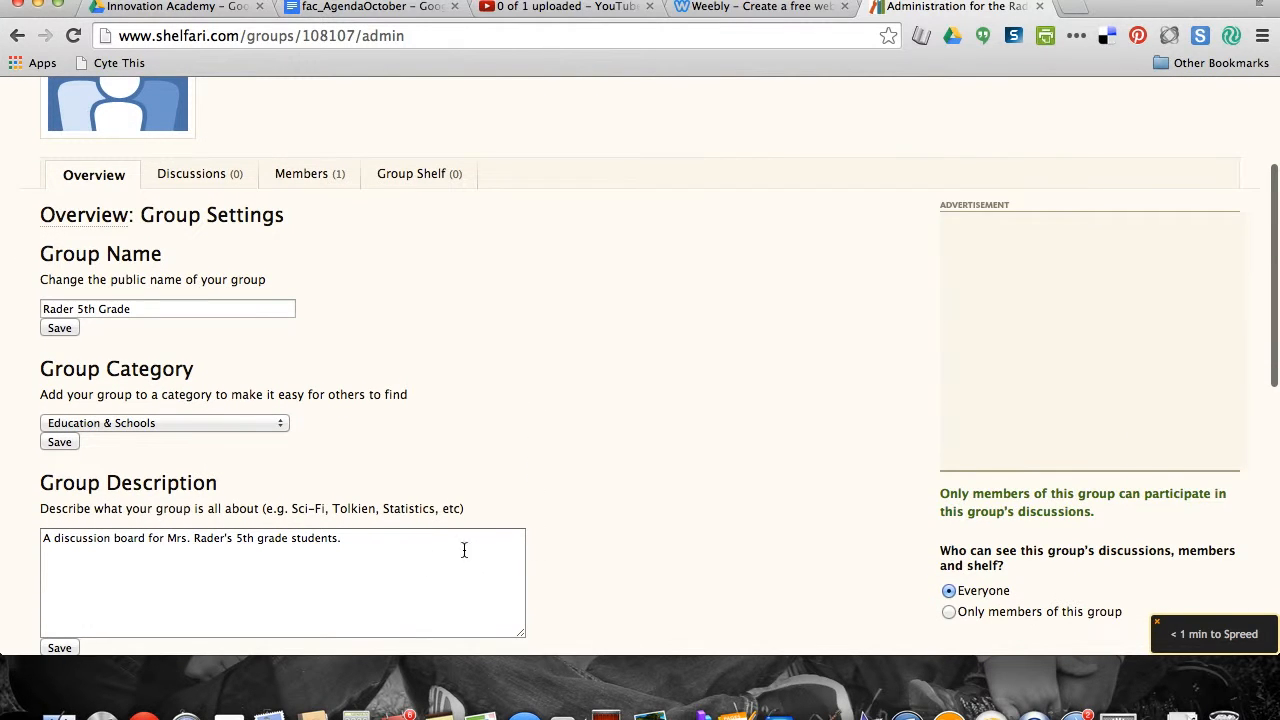
scroll(586, 574, down, 4)
scroll(586, 574, down, 1)
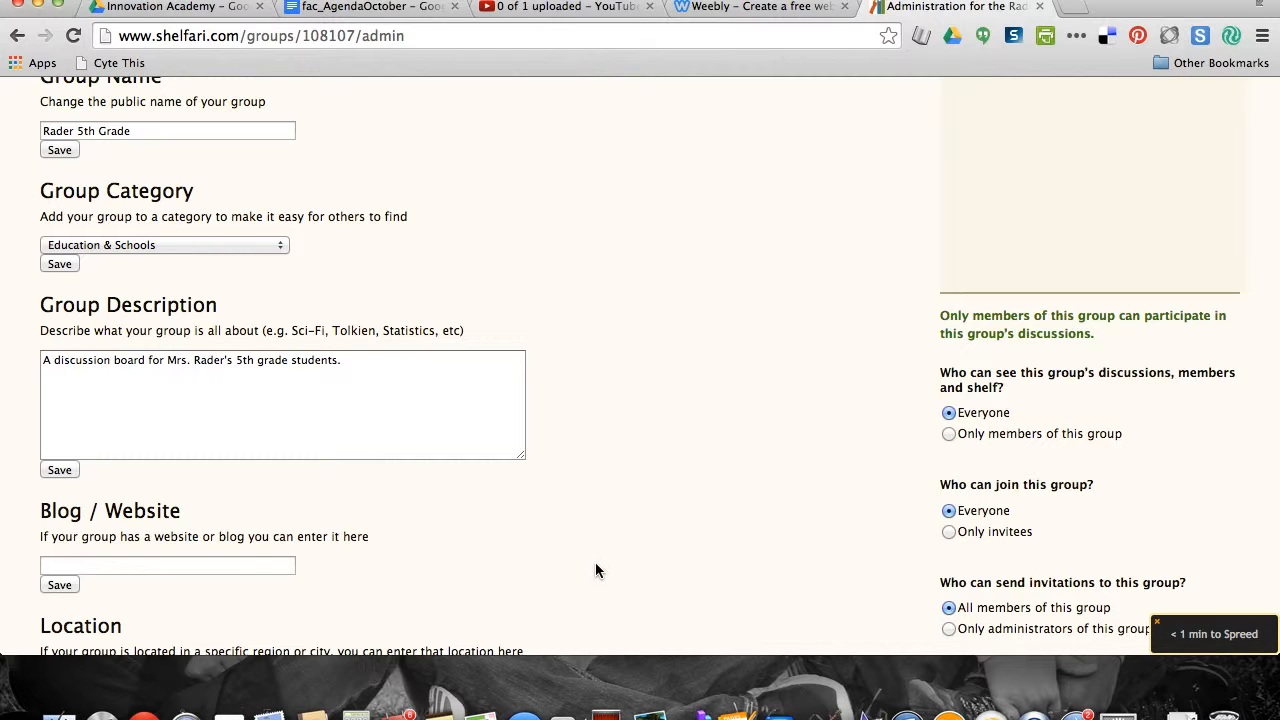
scroll(786, 424, up, 1)
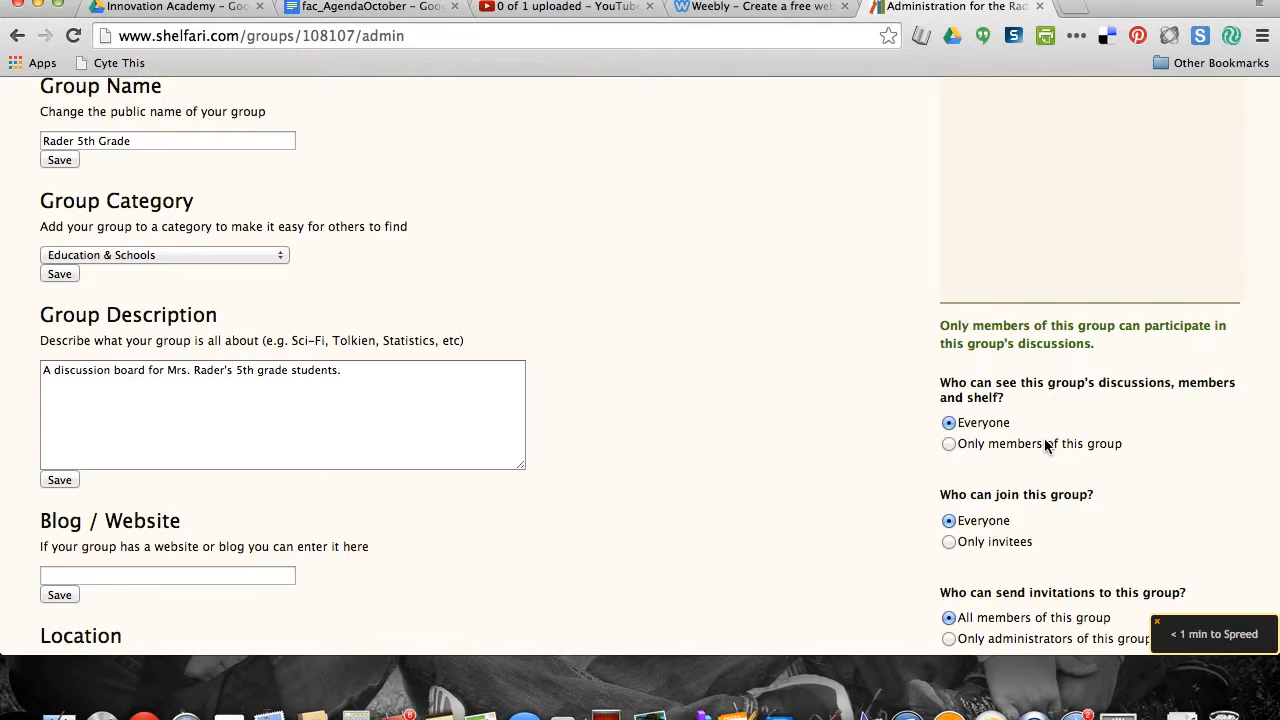
scroll(1044, 438, down, 1)
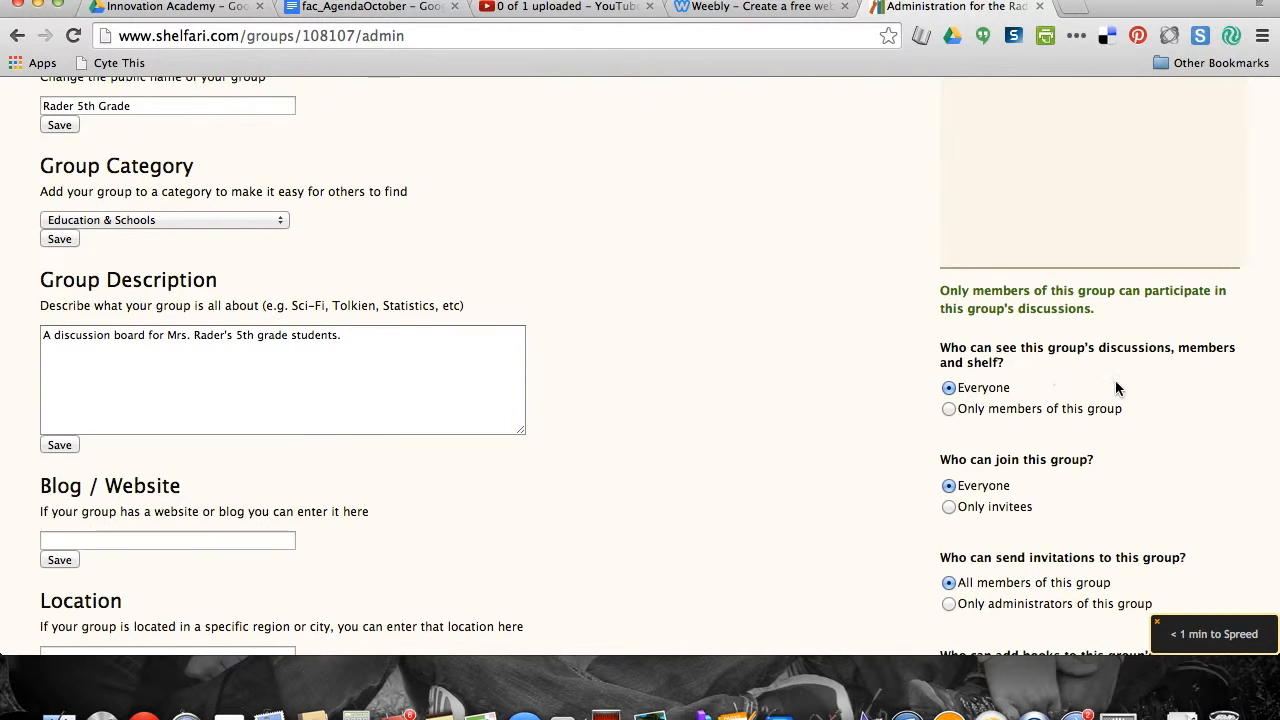
scroll(1123, 392, down, 1)
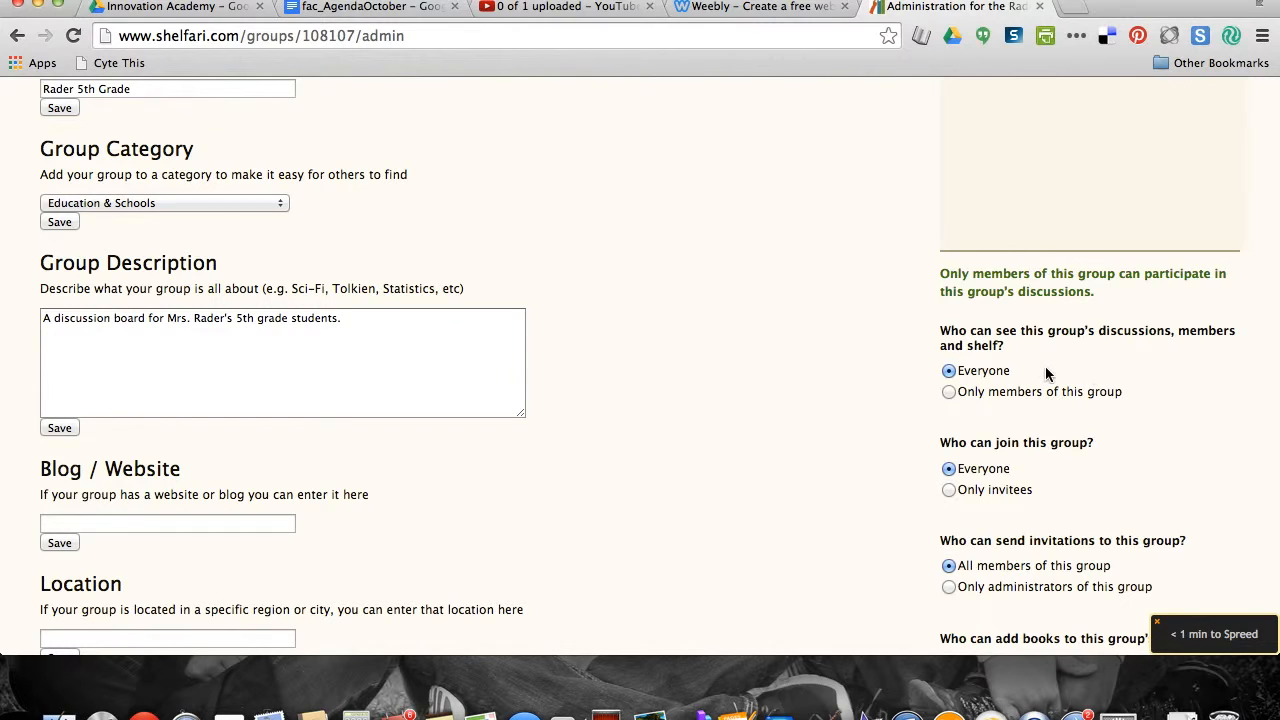
scroll(1021, 355, down, 1)
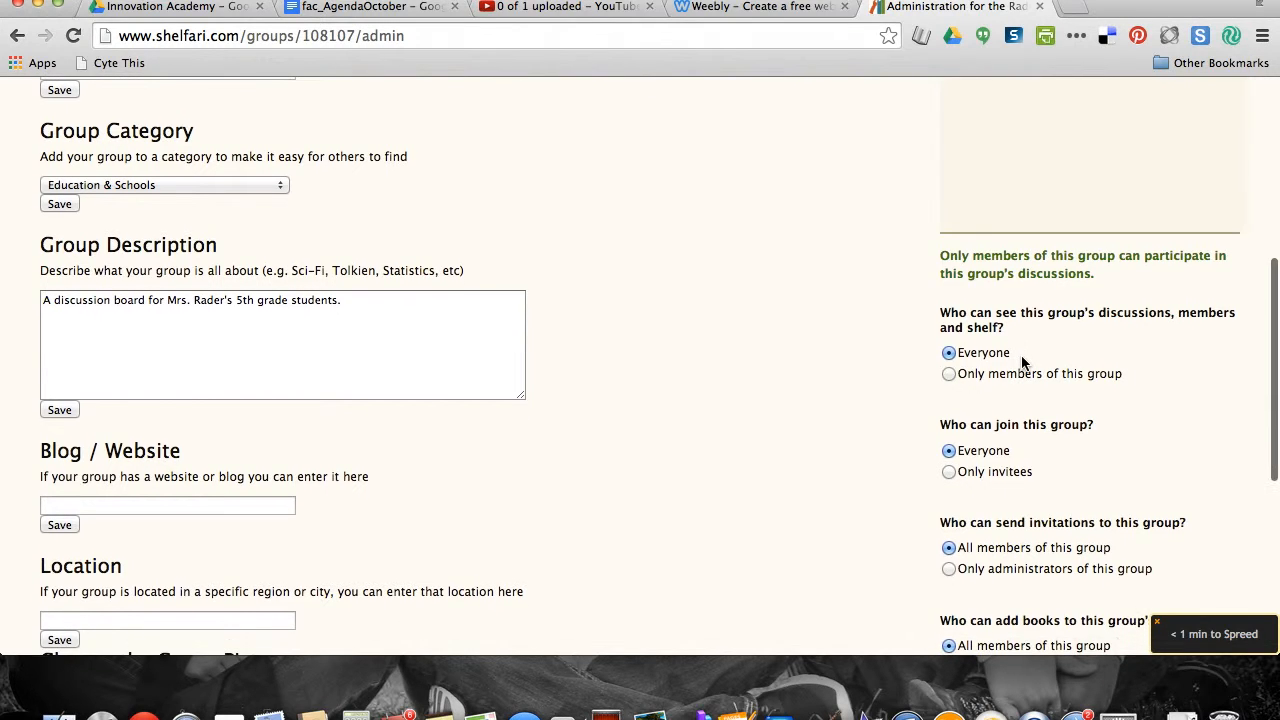
click(949, 374)
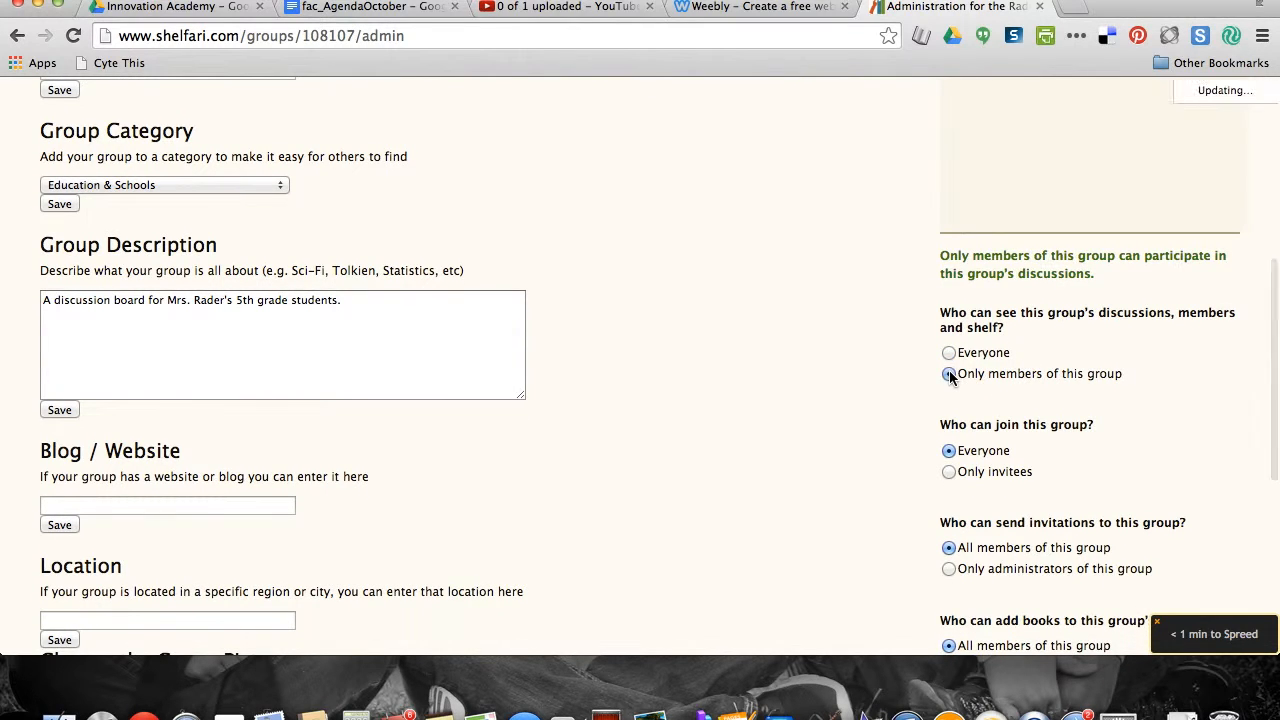
Restrict who can join the group to only invitees
scroll(1113, 413, down, 4)
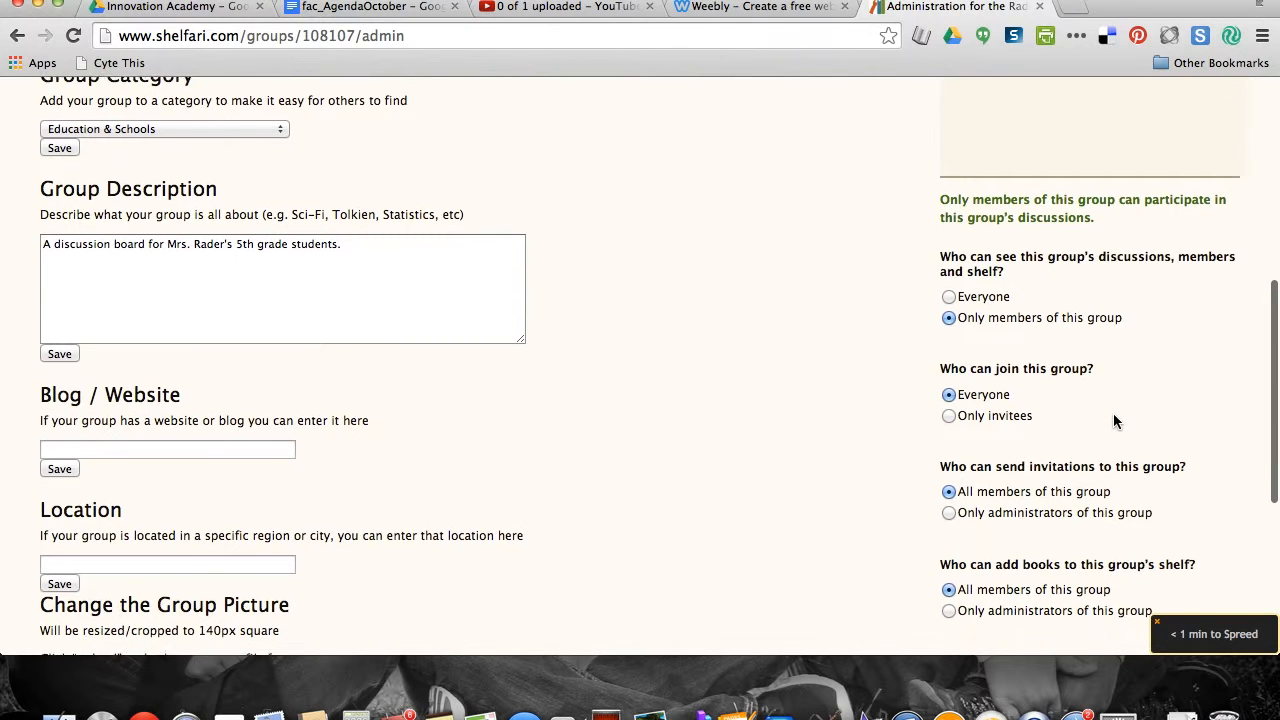
click(948, 388)
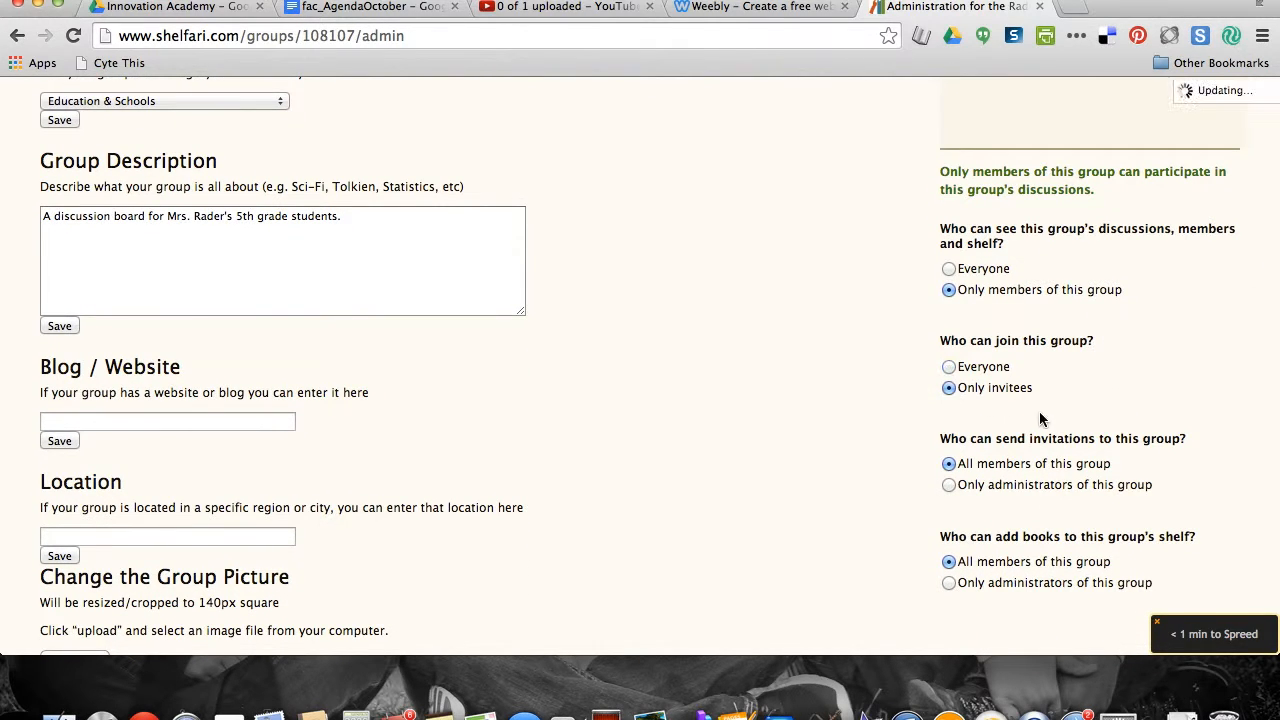
scroll(1043, 423, down, 1)
scroll(1043, 423, down, 3)
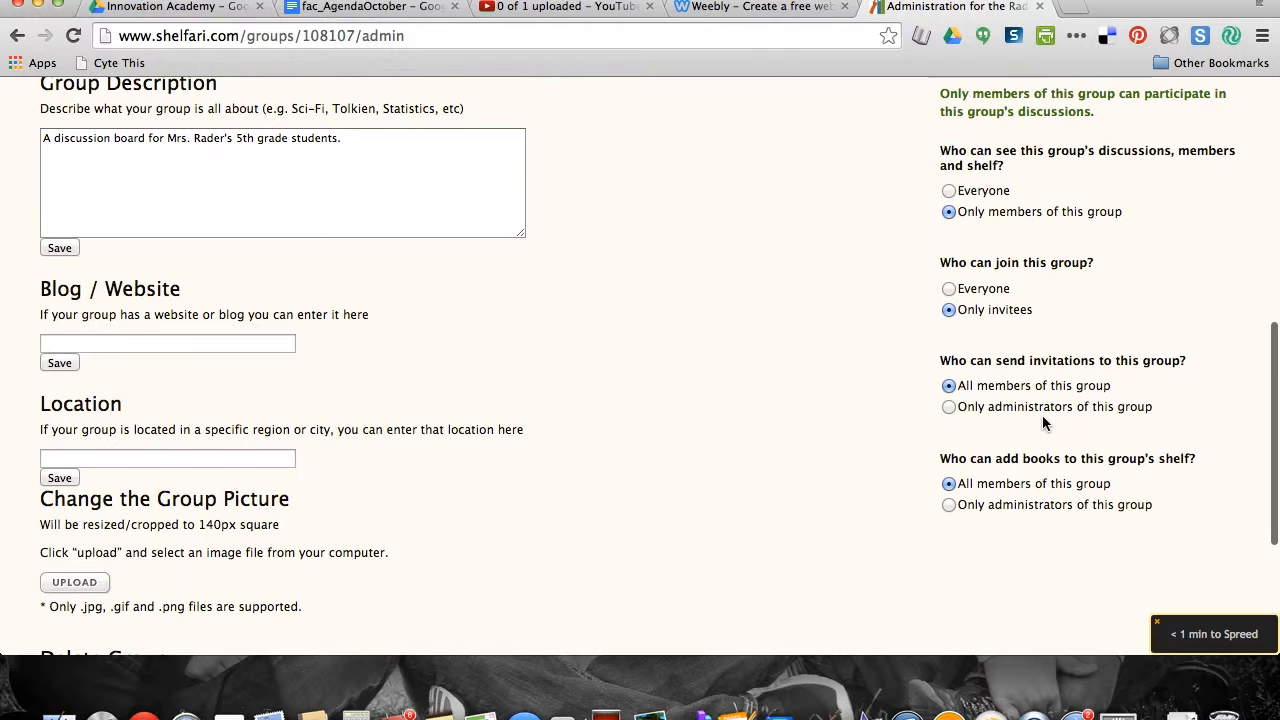
click(948, 407)
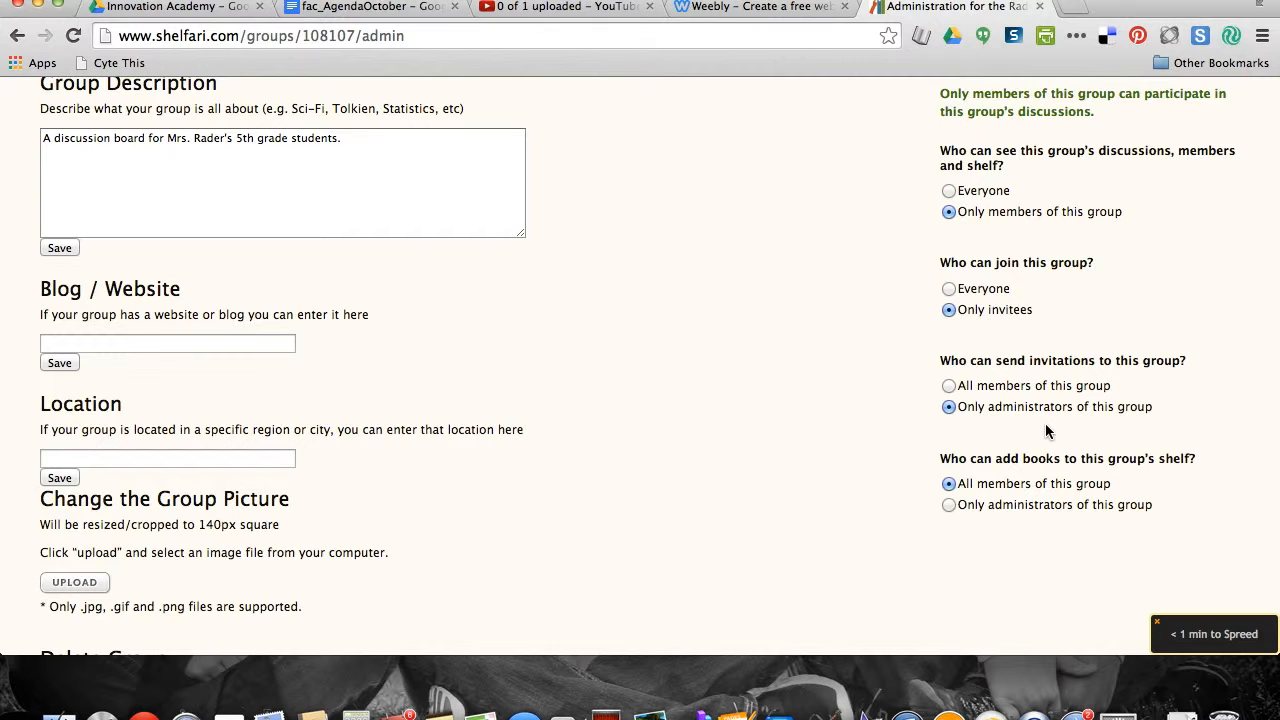
scroll(1046, 430, down, 1)
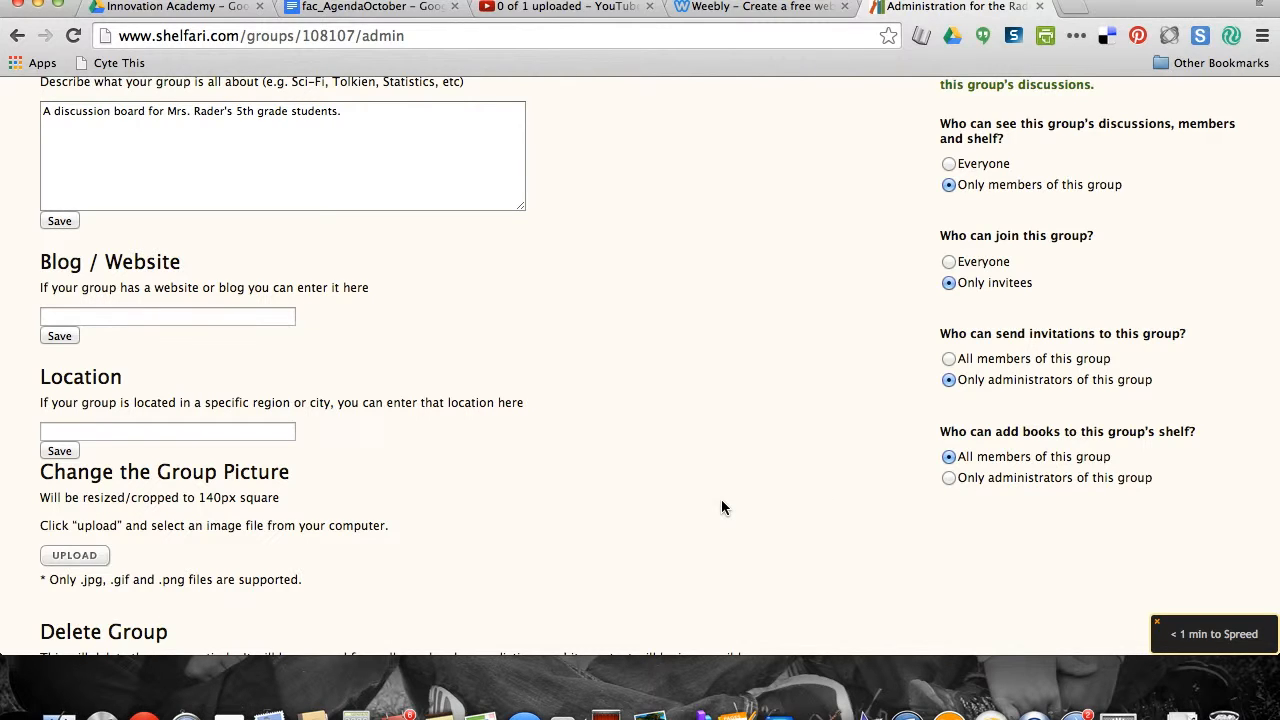
scroll(721, 507, down, 2)
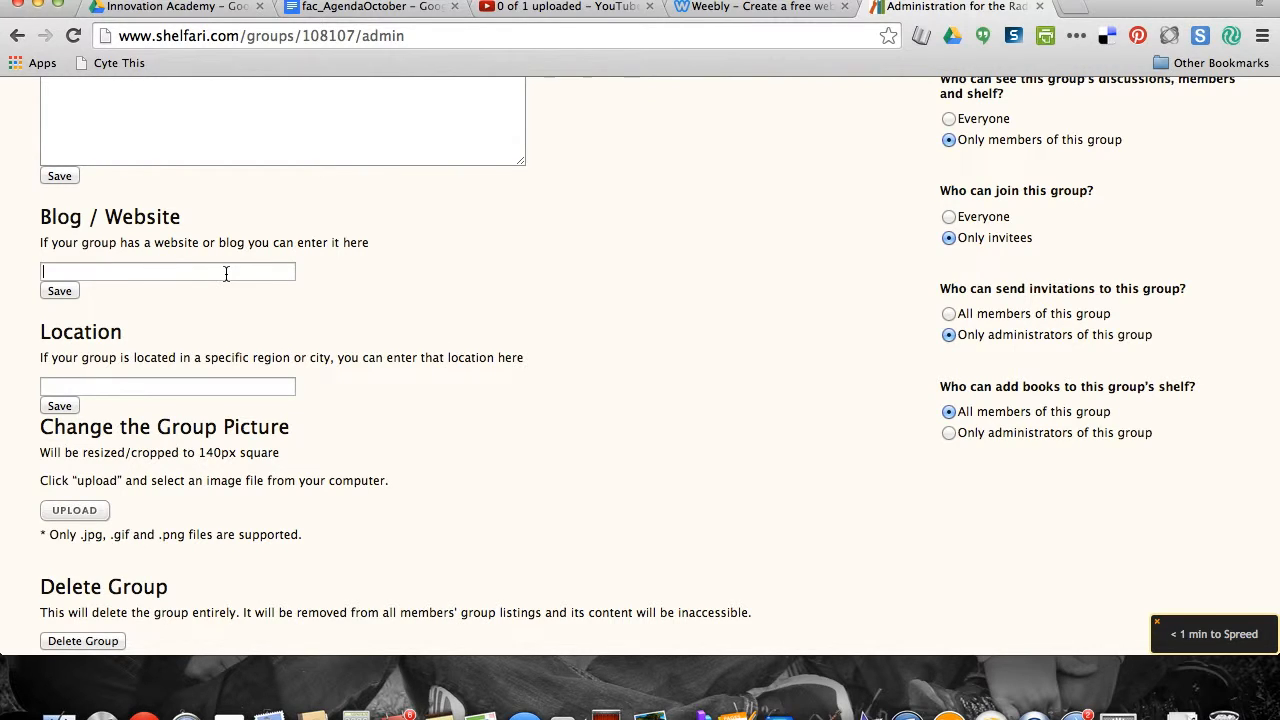
text(www.21visioneducation.com)
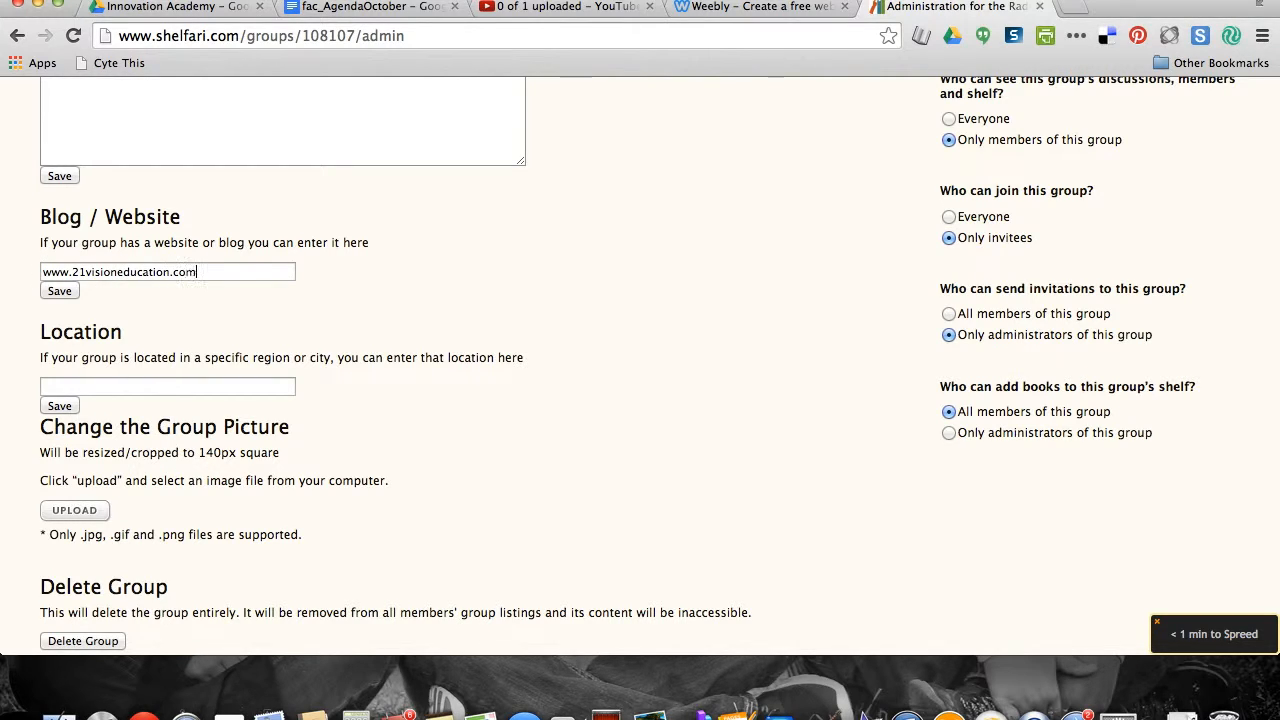
Go to the group's Members page and send a group announcement to the members
scroll(268, 383, down, 2)
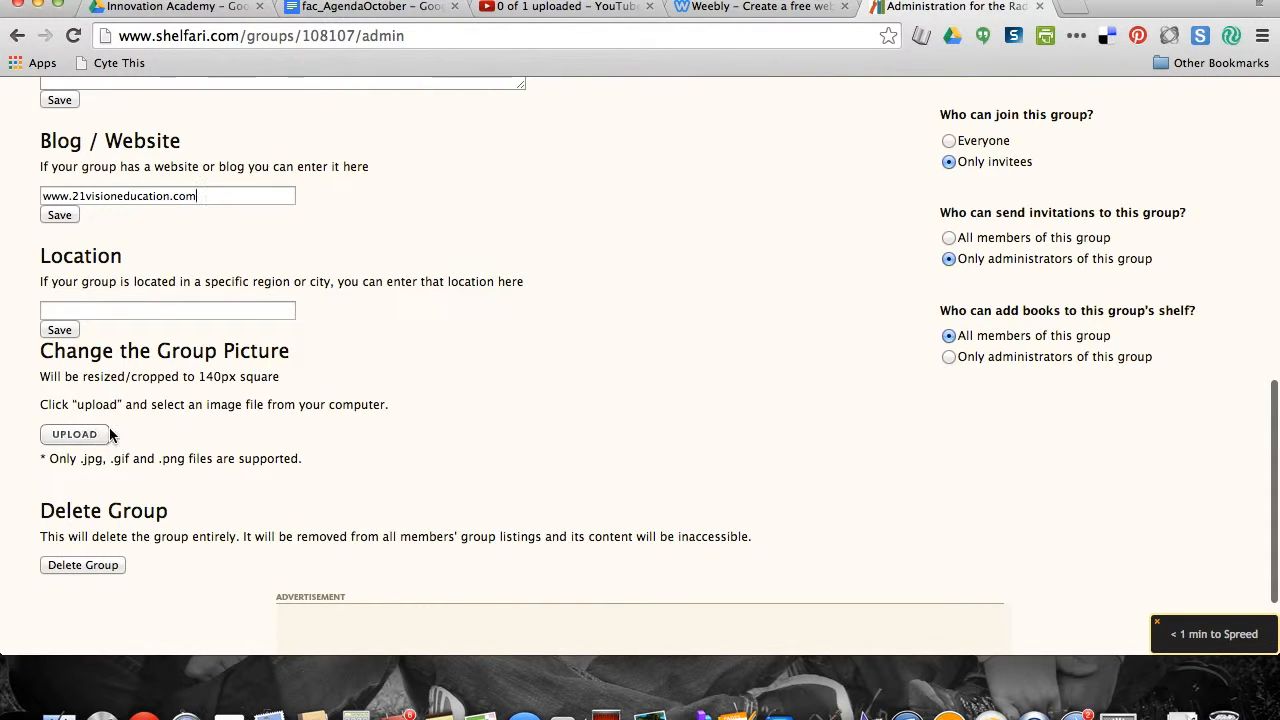
scroll(160, 420, down, 2)
scroll(164, 462, up, 7)
scroll(166, 466, up, 10)
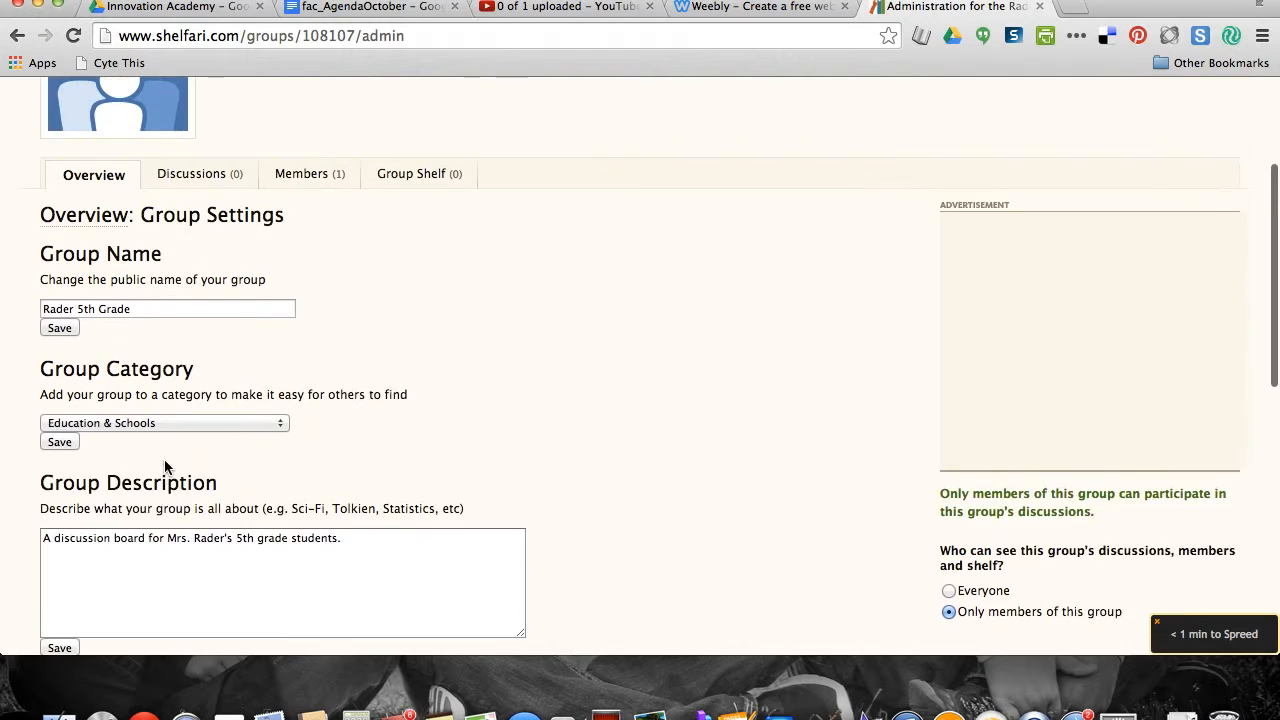
scroll(613, 395, up, 2)
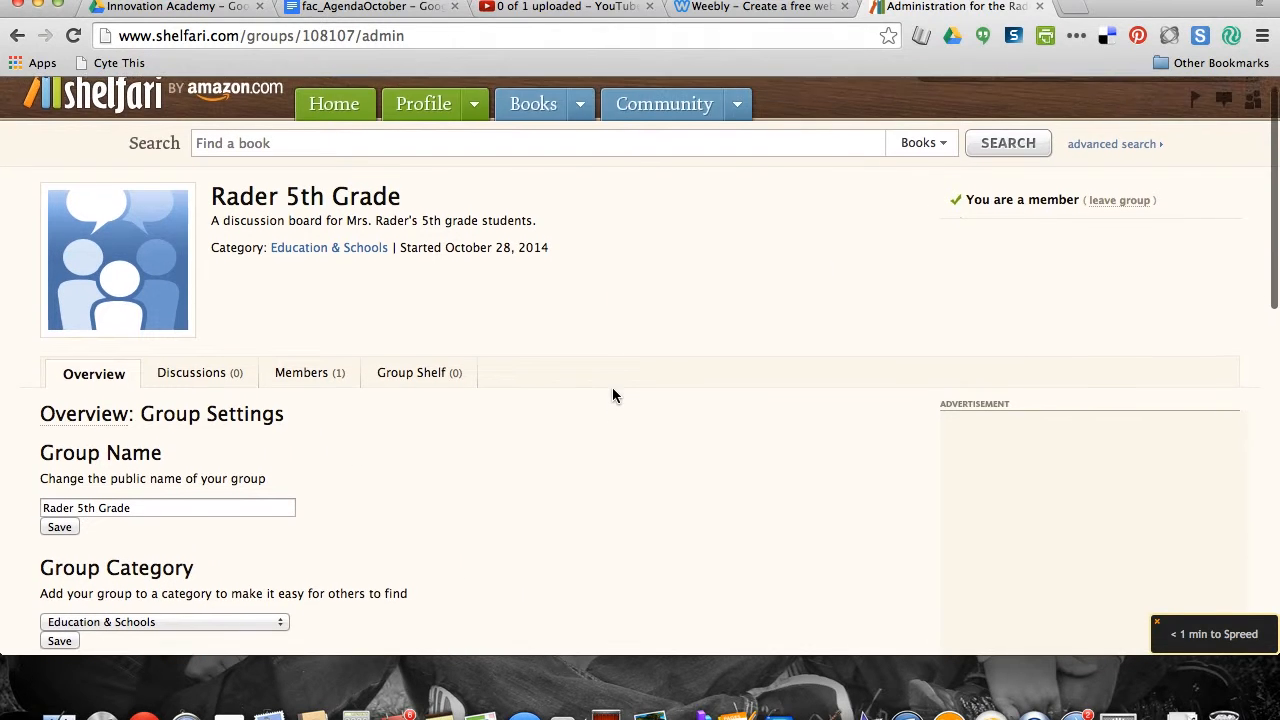
scroll(613, 395, down, 3)
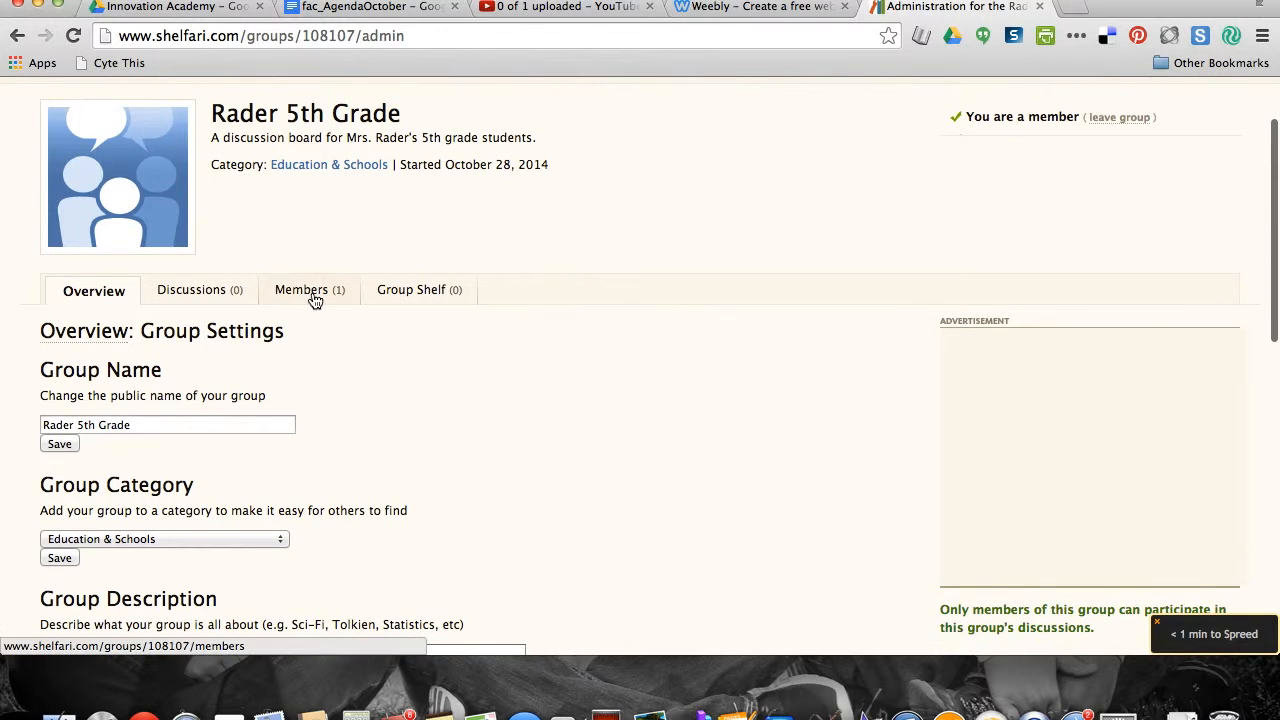
scroll(314, 306, up, 2)
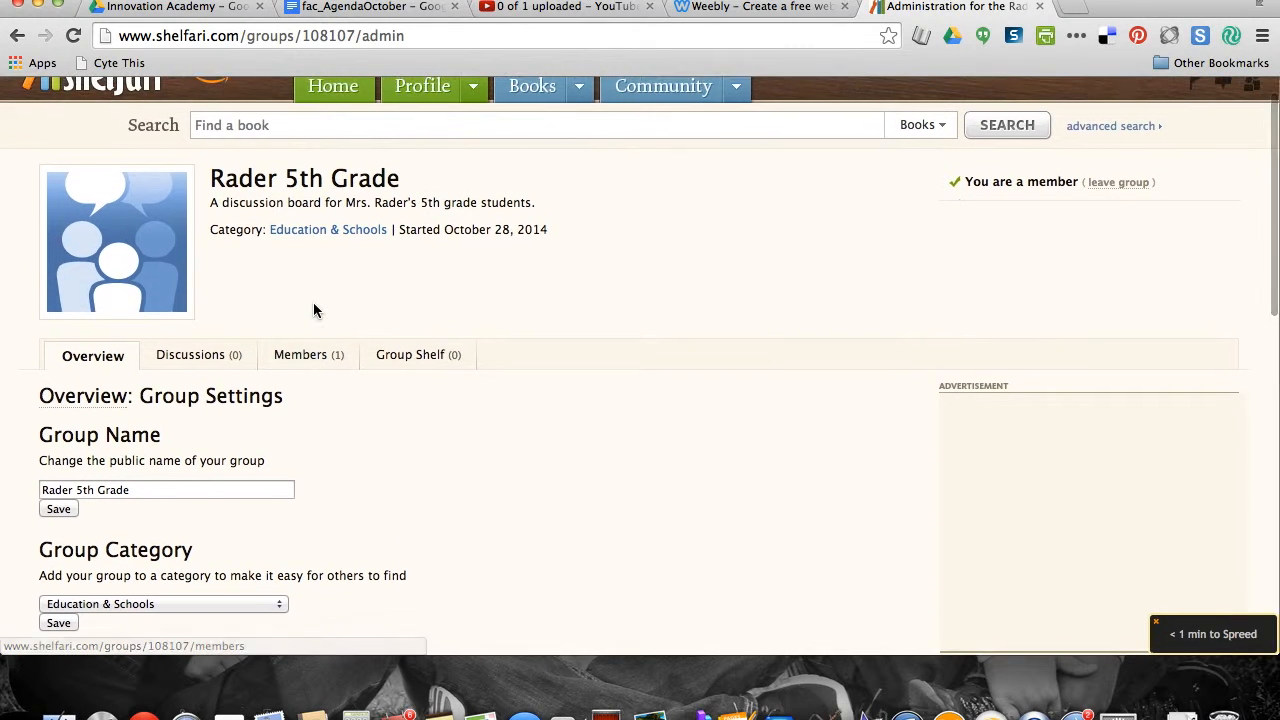
scroll(314, 310, up, 1)
click(312, 366)
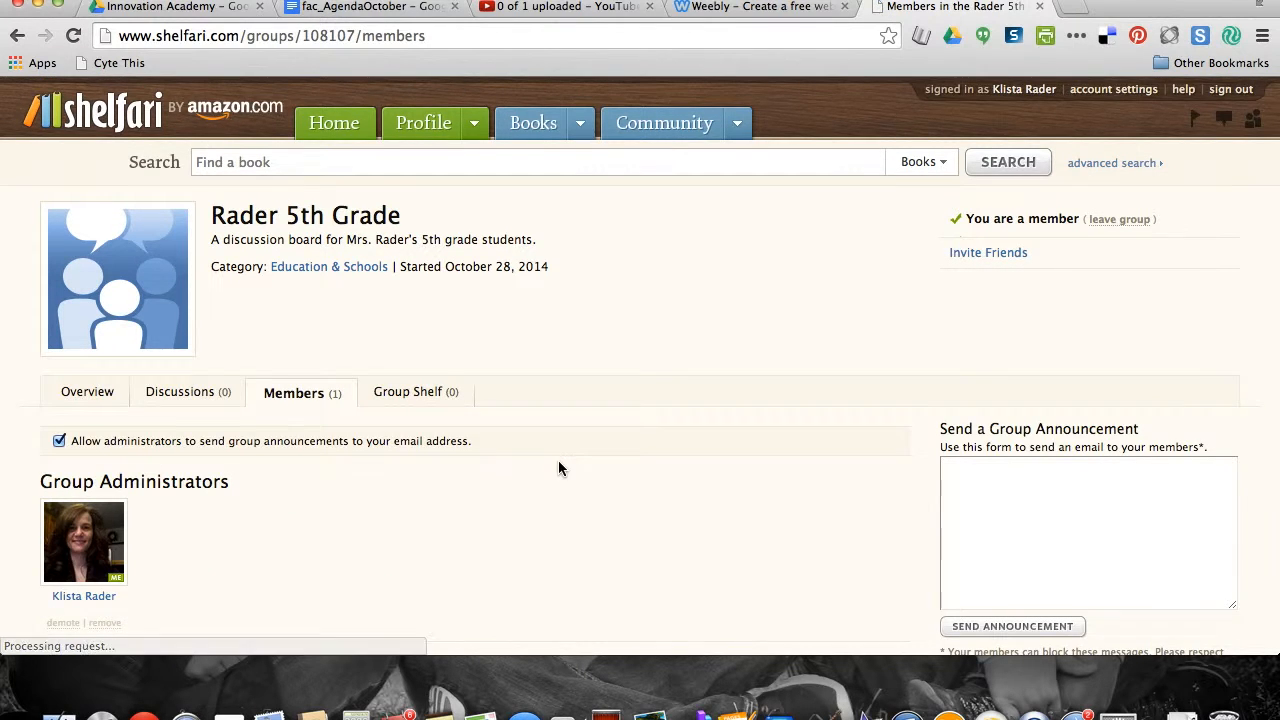
scroll(558, 465, down, 3)
scroll(640, 425, down, 1)
scroll(563, 416, up, 4)
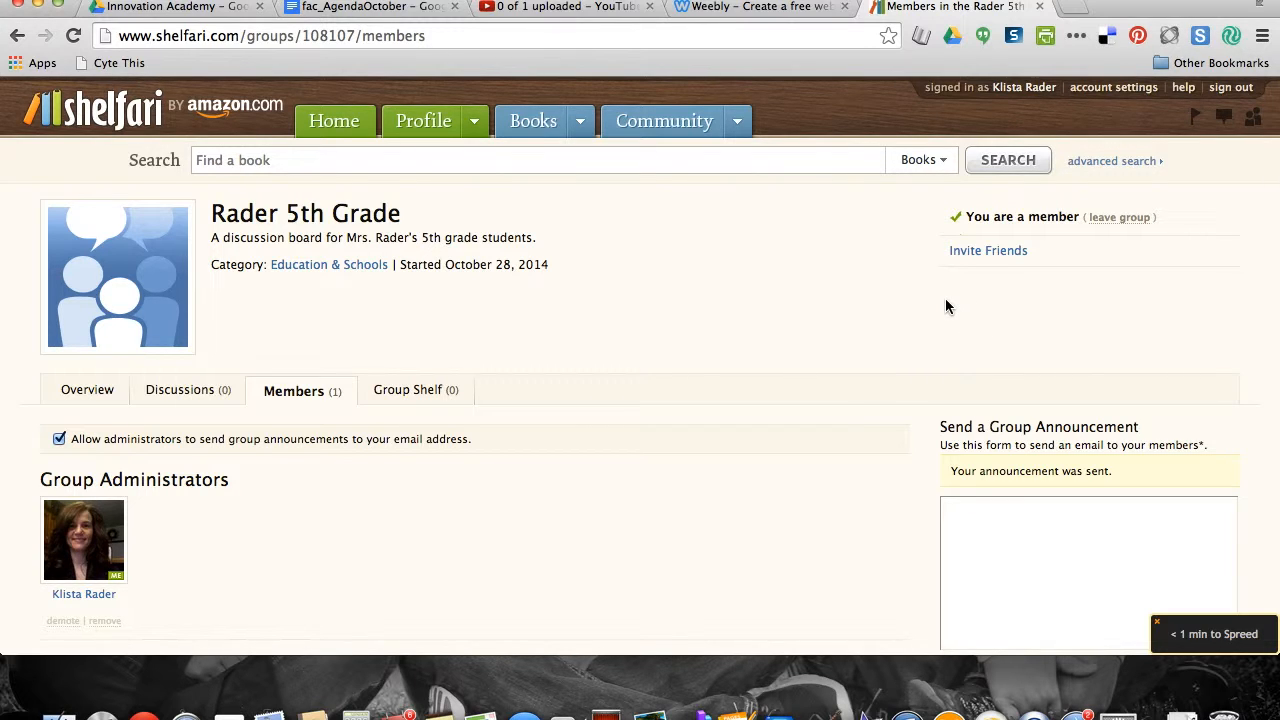
Begin inviting friends to the group and select the last two followers in the list as invitees
scroll(889, 293, up, 1)
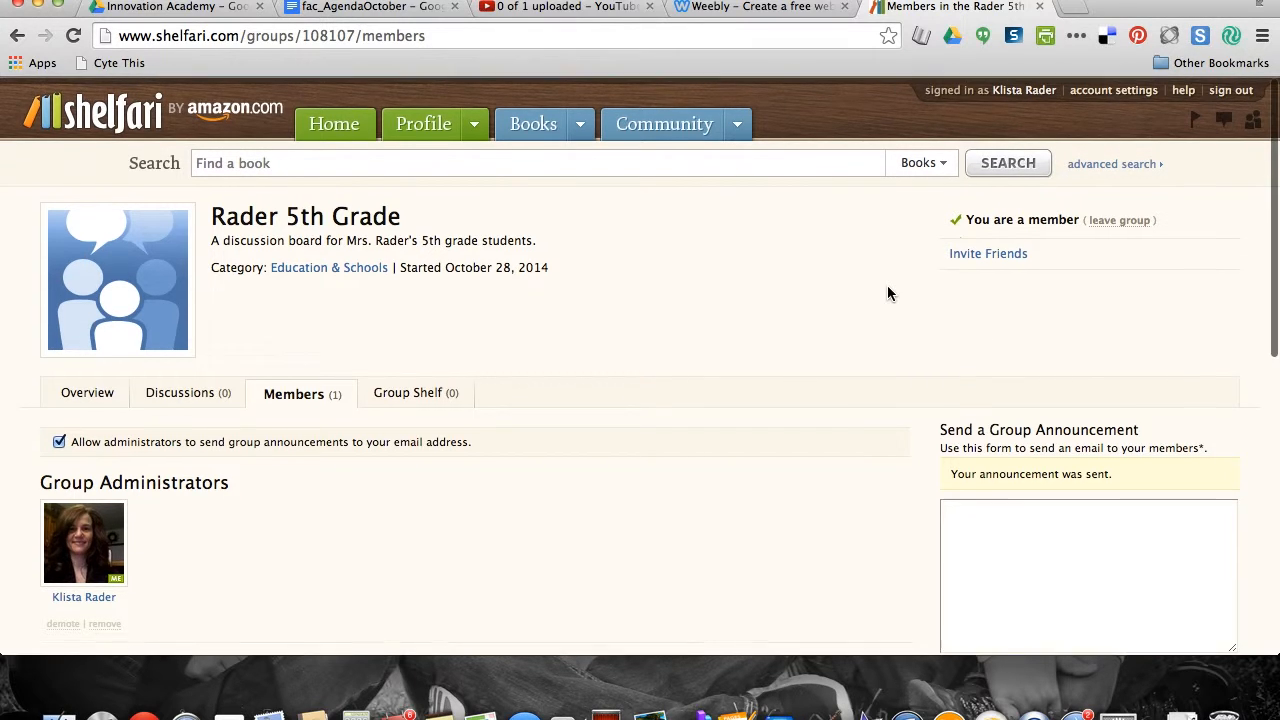
click(983, 255)
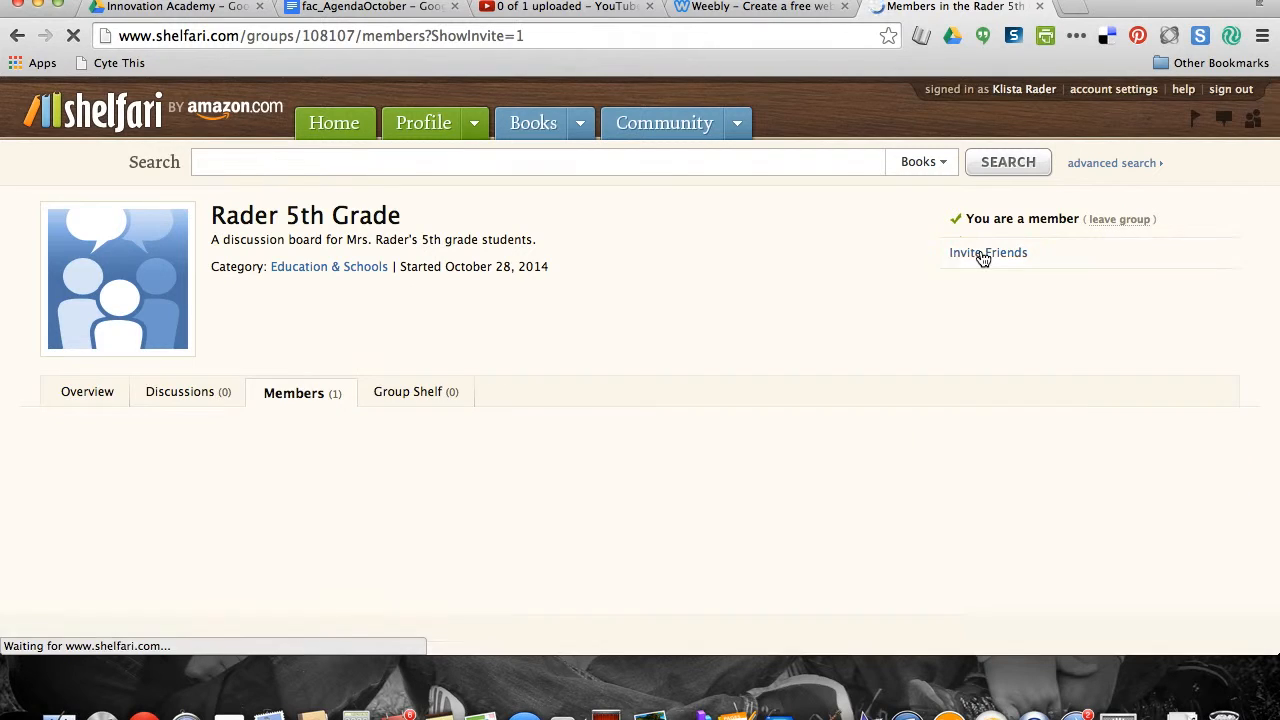
scroll(636, 382, down, 2)
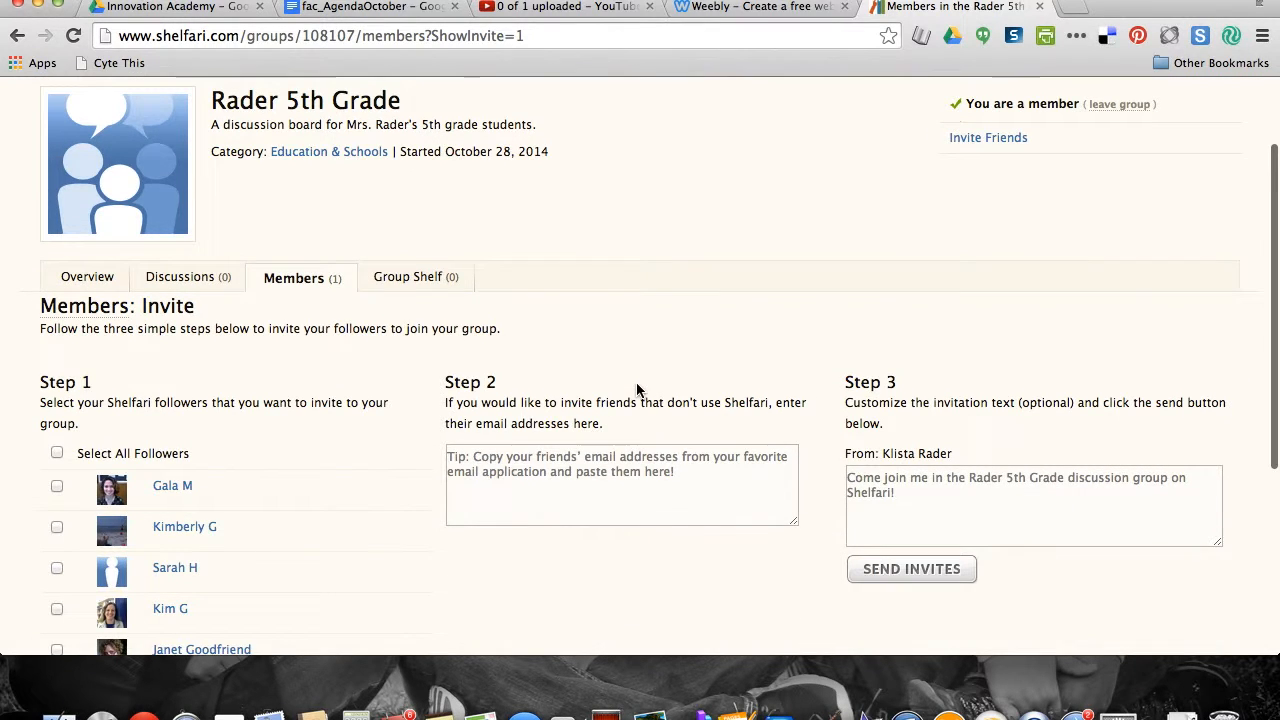
scroll(391, 480, down, 2)
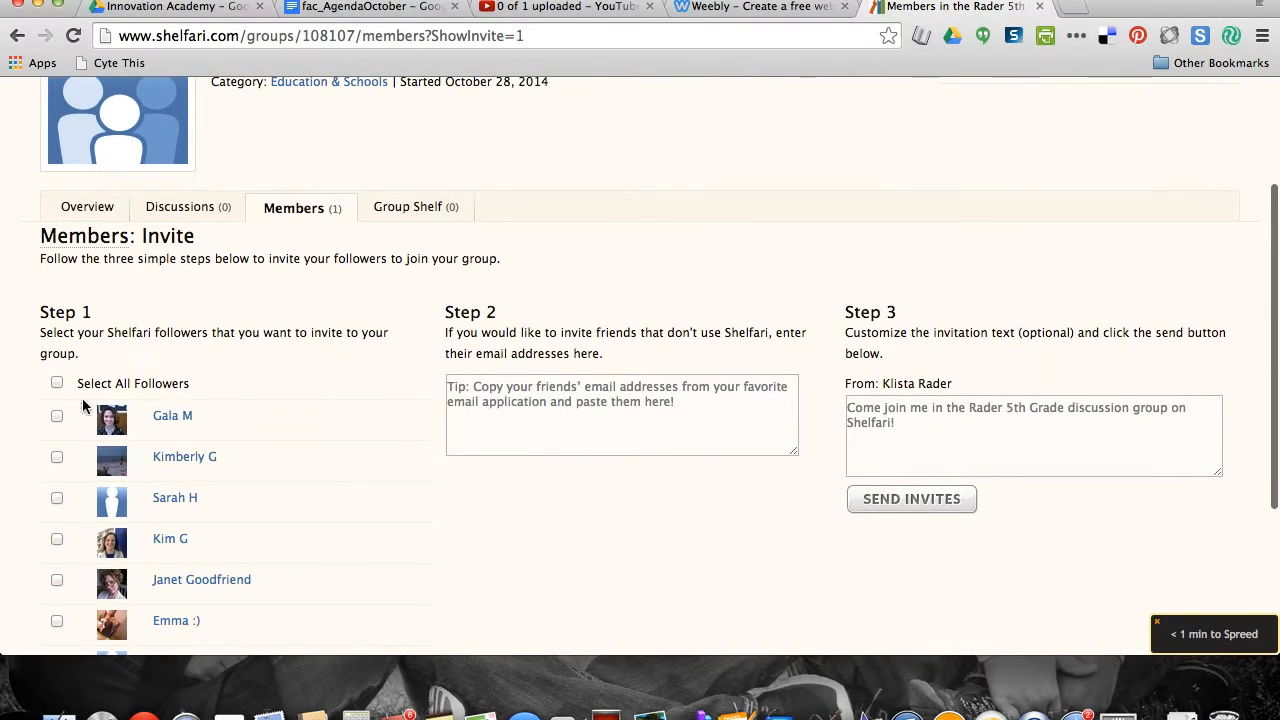
scroll(273, 470, down, 3)
scroll(273, 470, up, 2)
scroll(273, 470, down, 3)
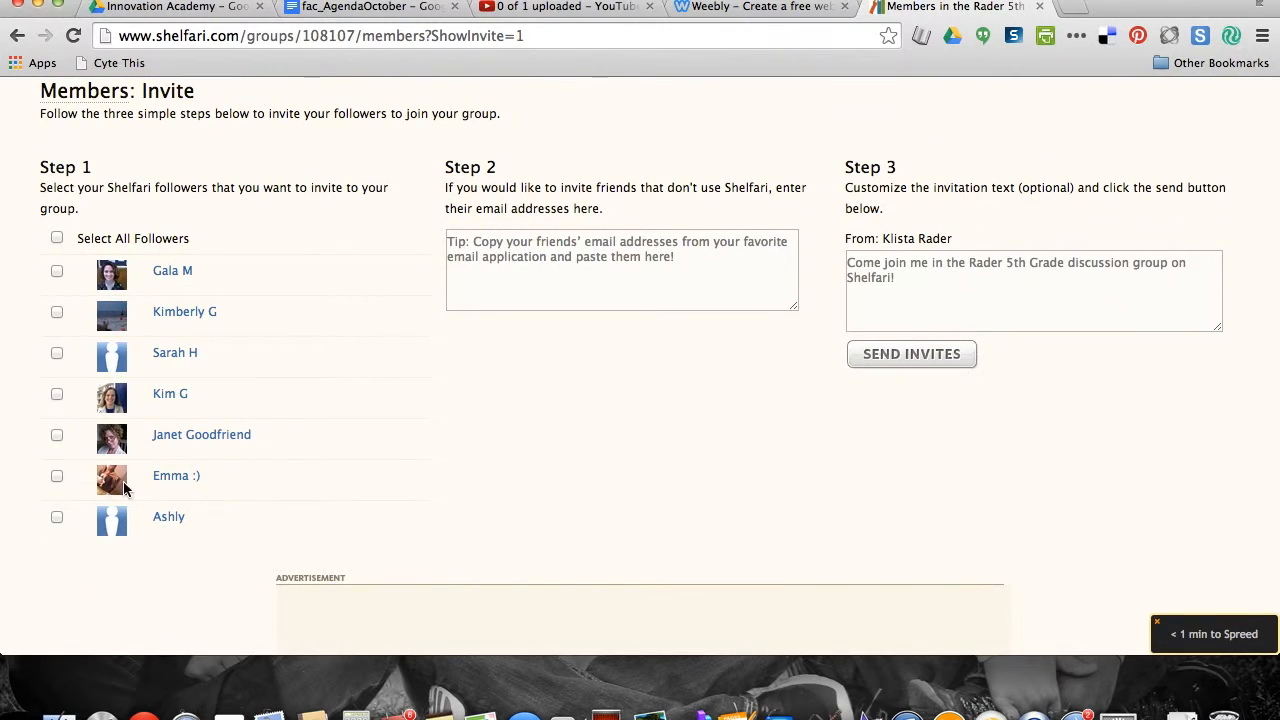
click(57, 477)
click(57, 517)
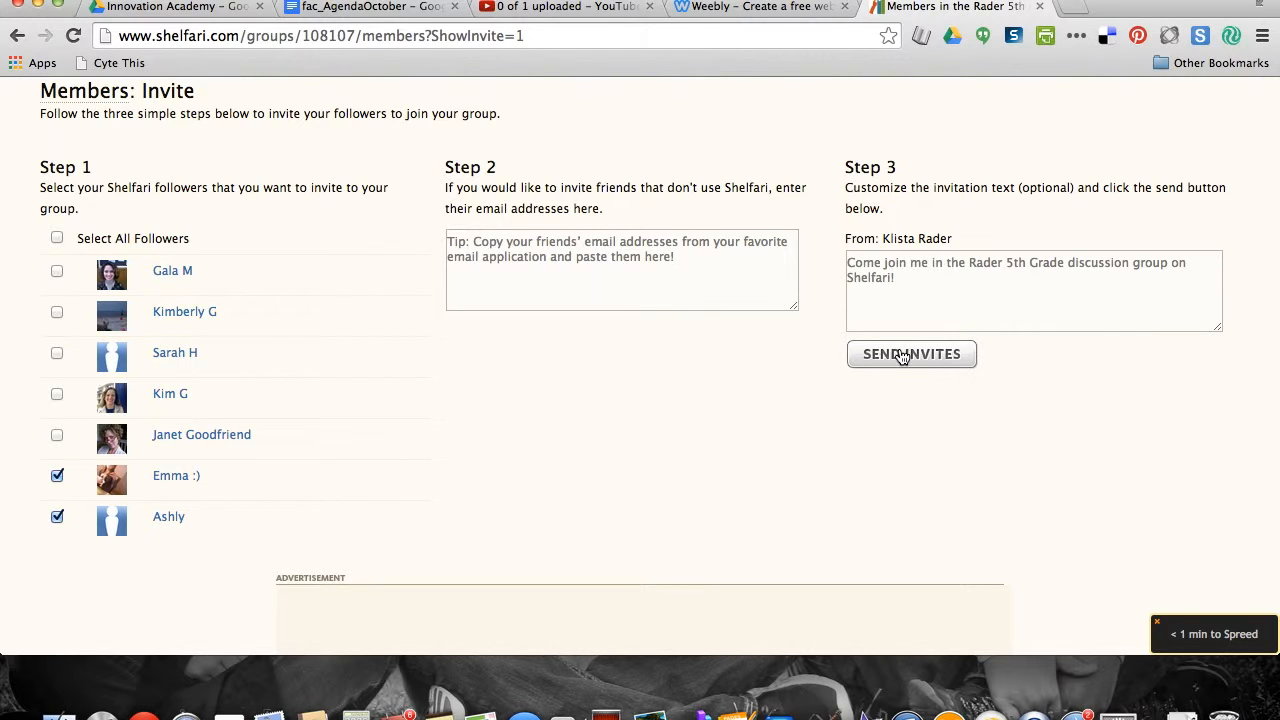
Start a new discussion in the group with the subject "Character Traits"
scroll(348, 435, up, 5)
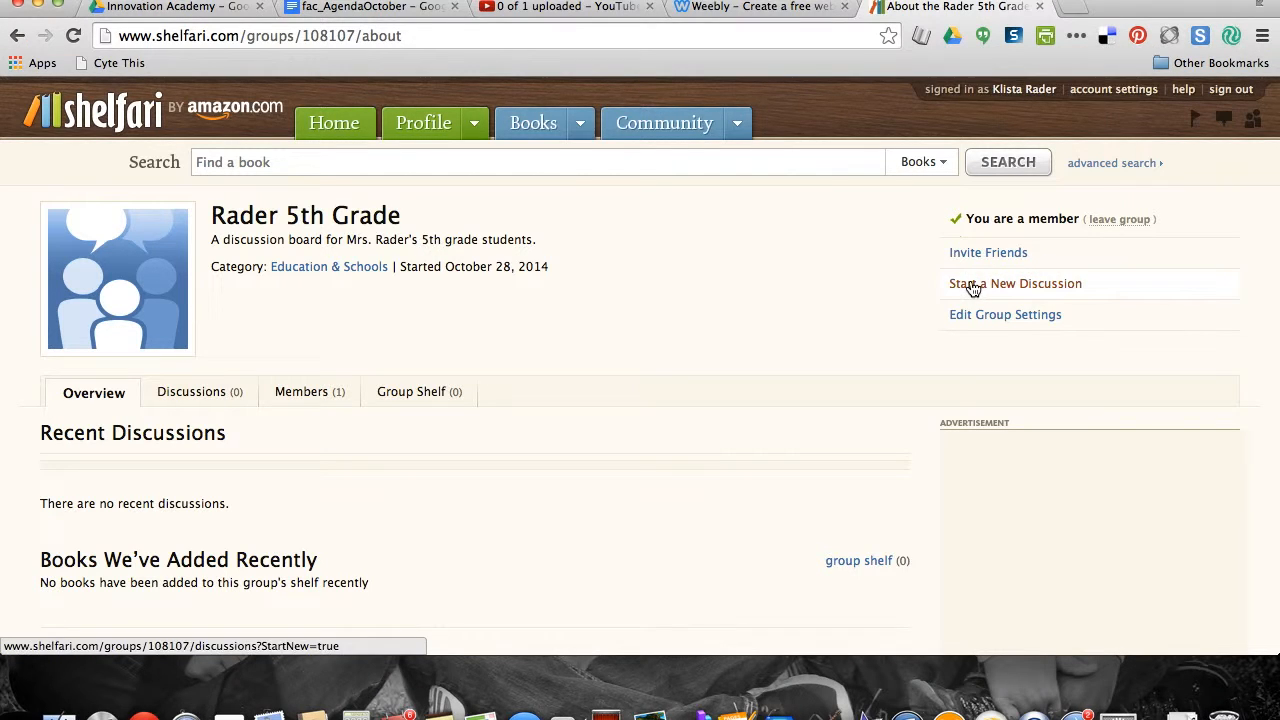
click(980, 286)
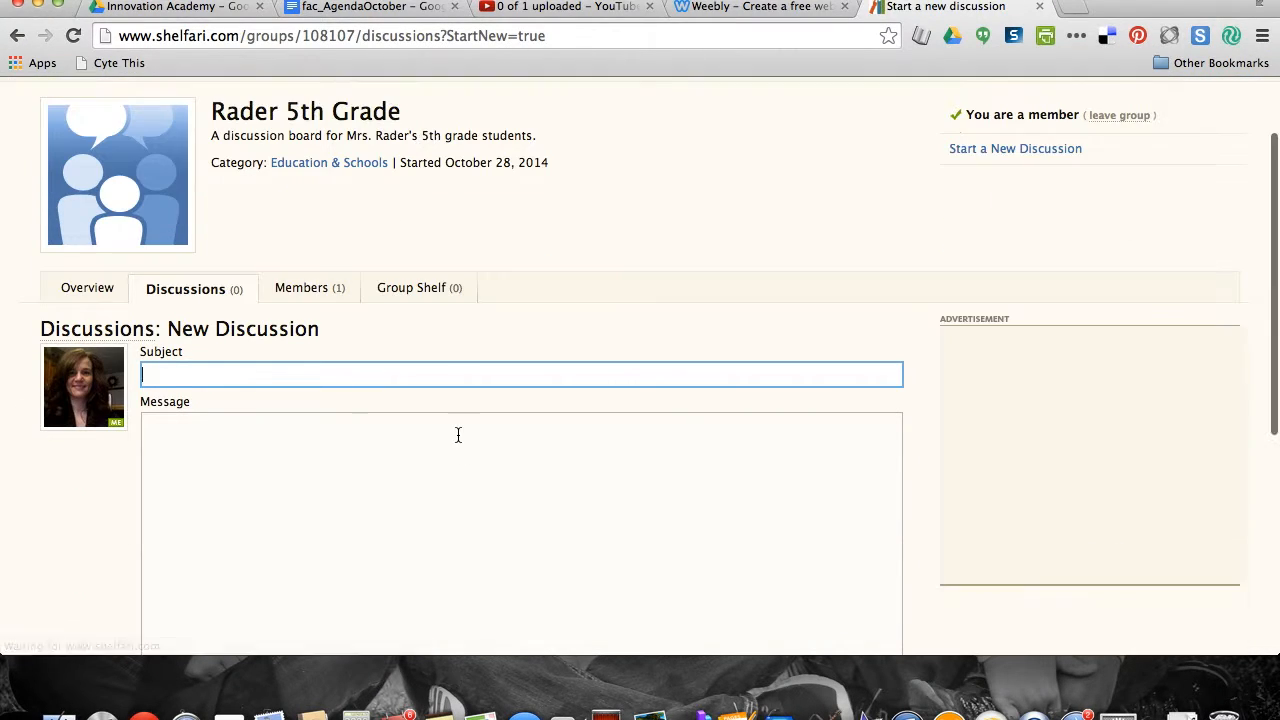
scroll(621, 395, down, 3)
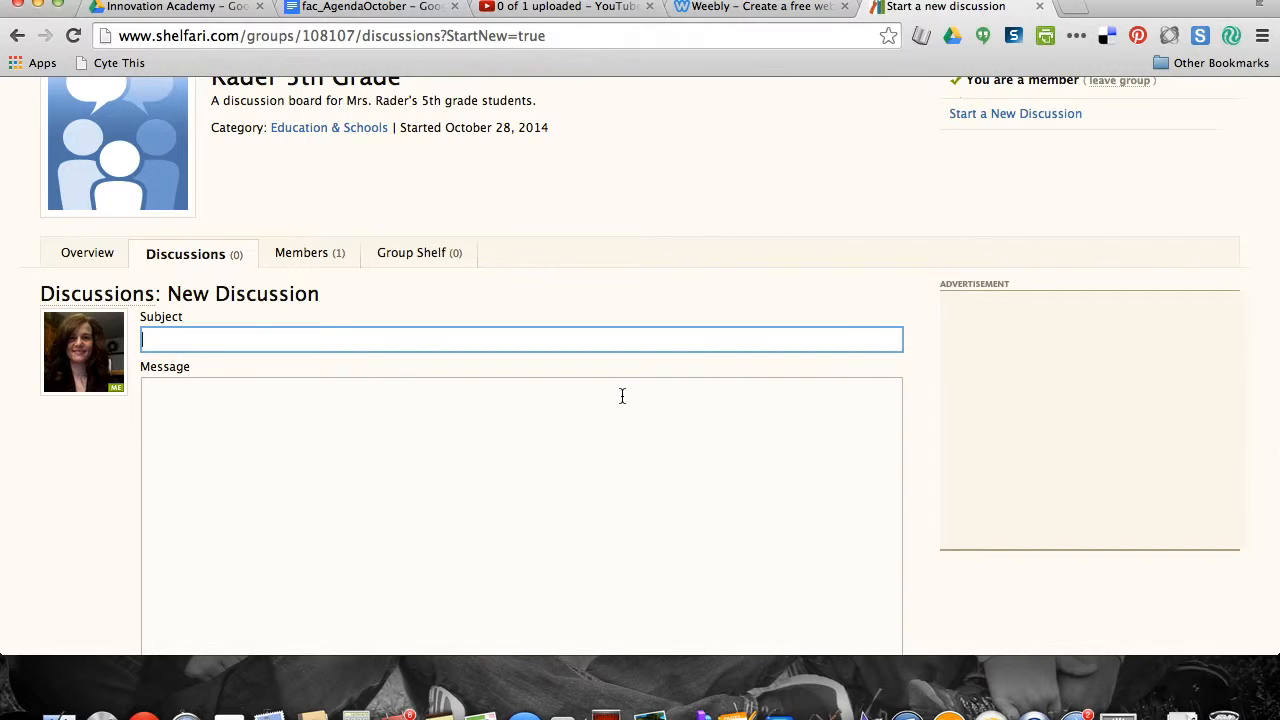
scroll(621, 396, down, 1)
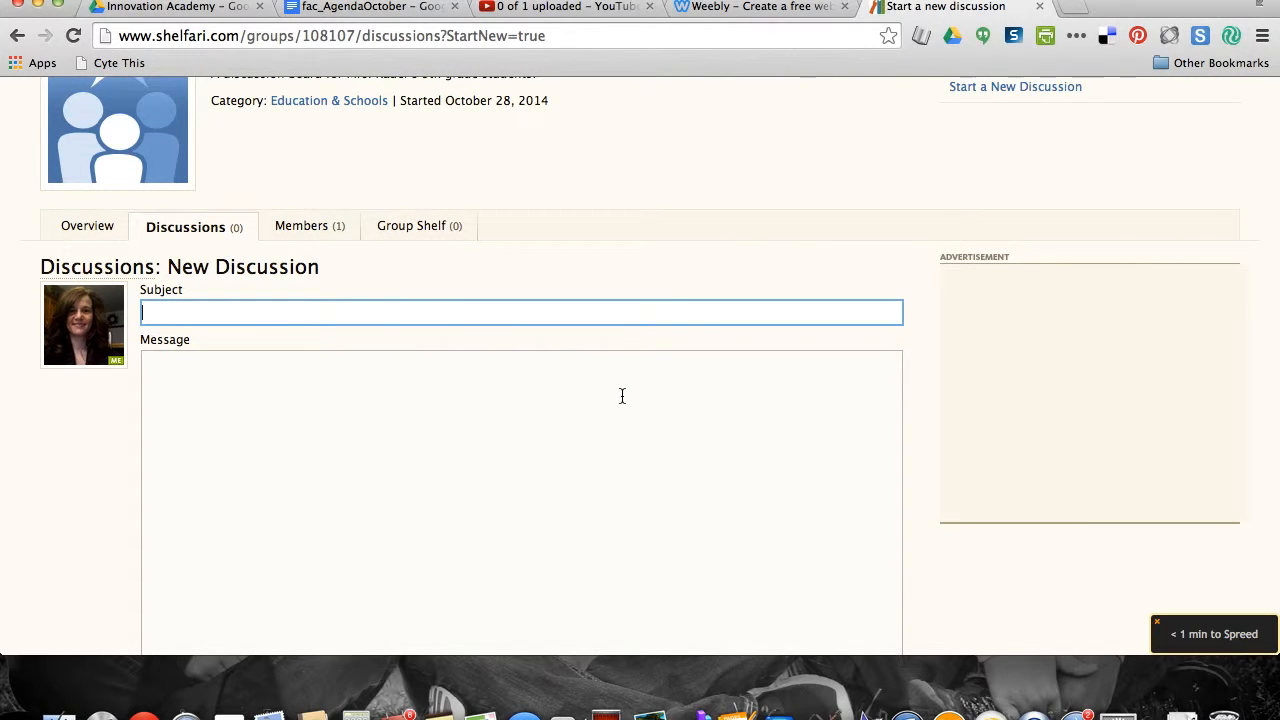
text(Character Traits)
Post the discussion with the message "Tell me about the main character of your book, how you would describe them, and what actions they do to support that."
click(557, 468)
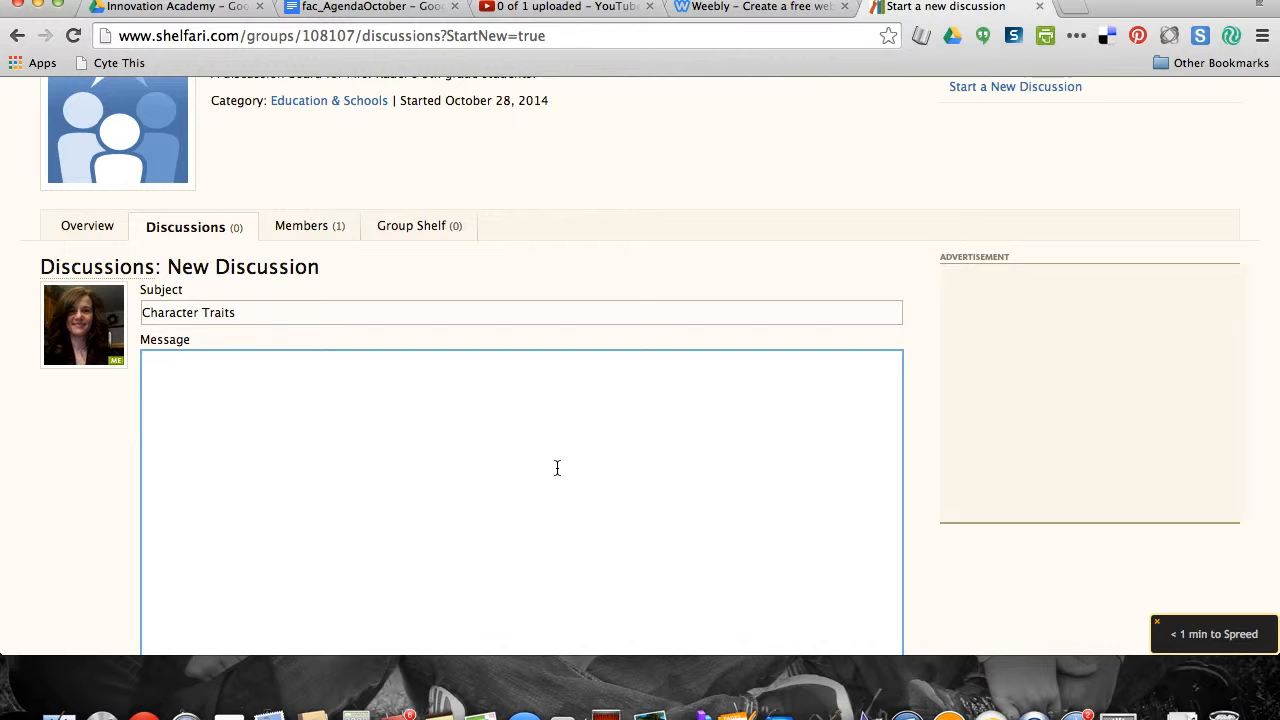
text(Tell me about the main char)
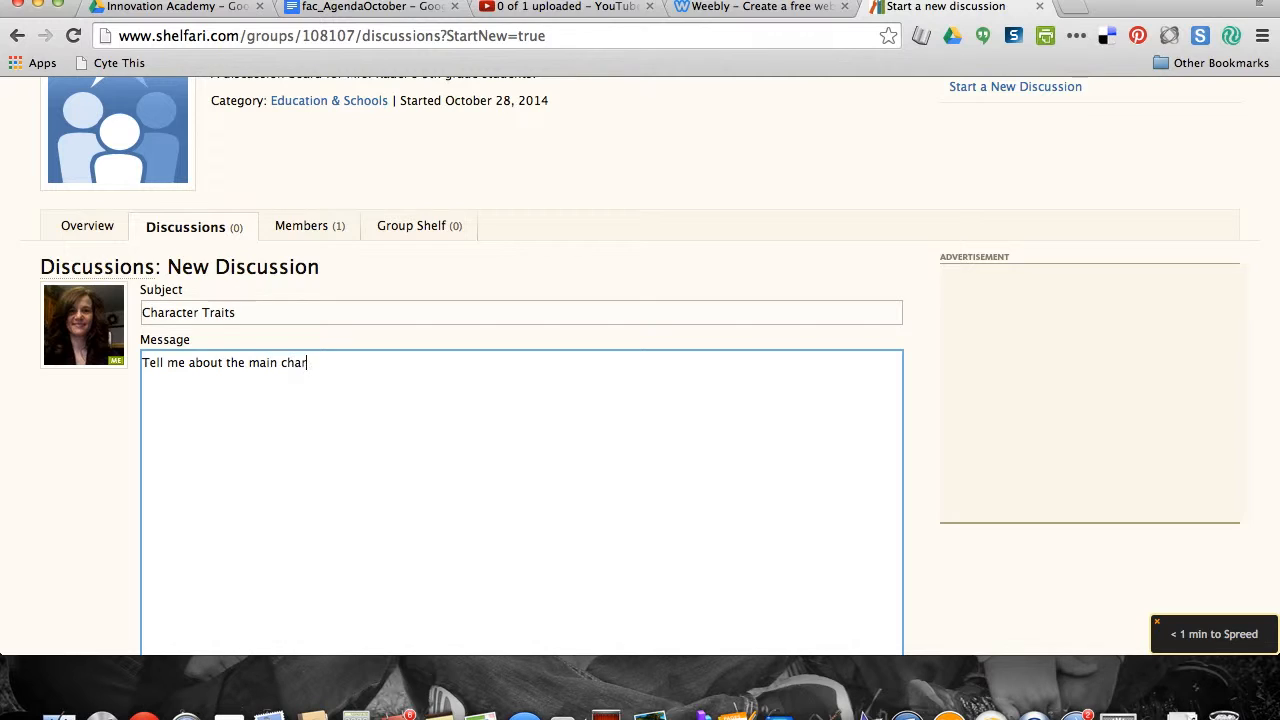
text(acter of your book, how you would c)
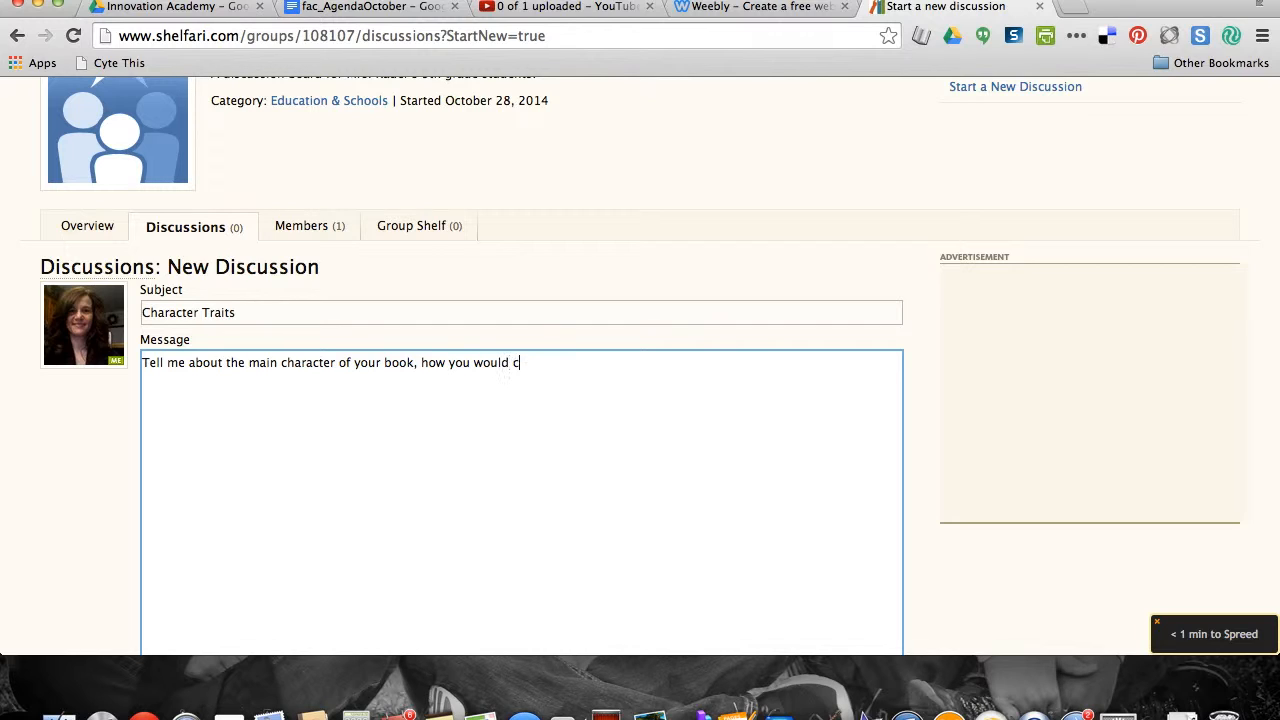
key(BackSpace)
text(describe them, and what act)
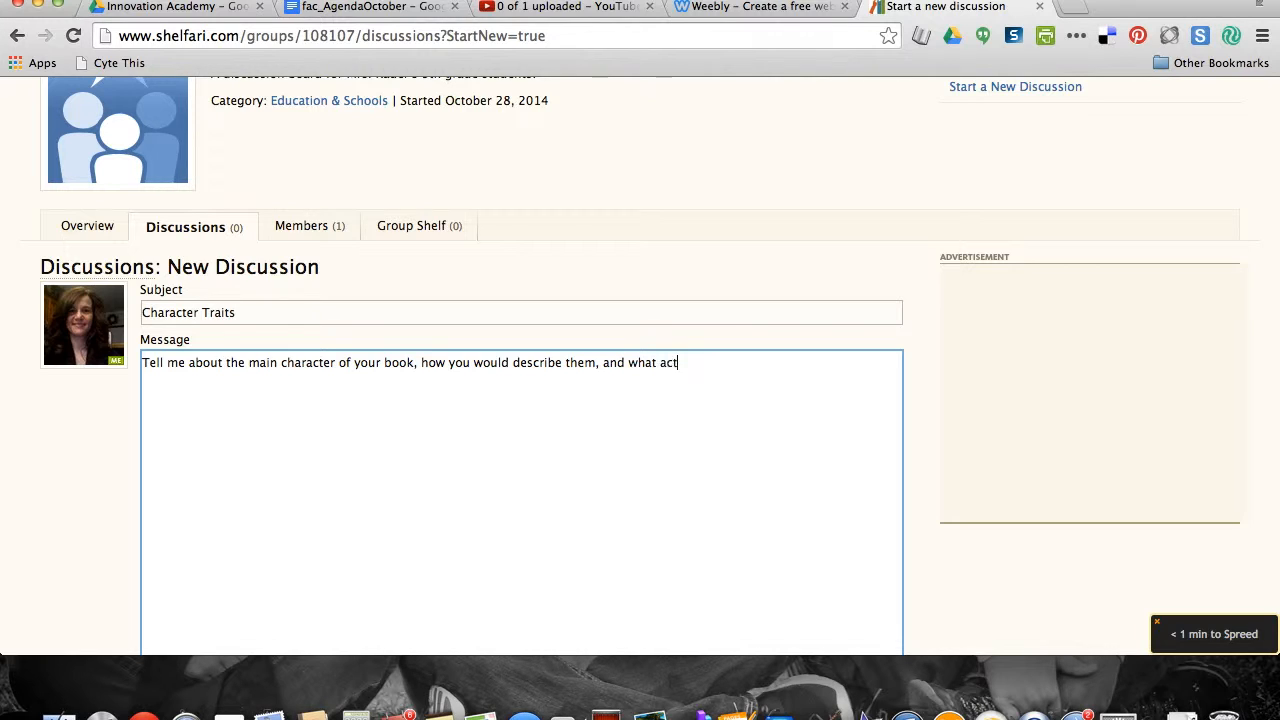
text(ions they do to support that.)
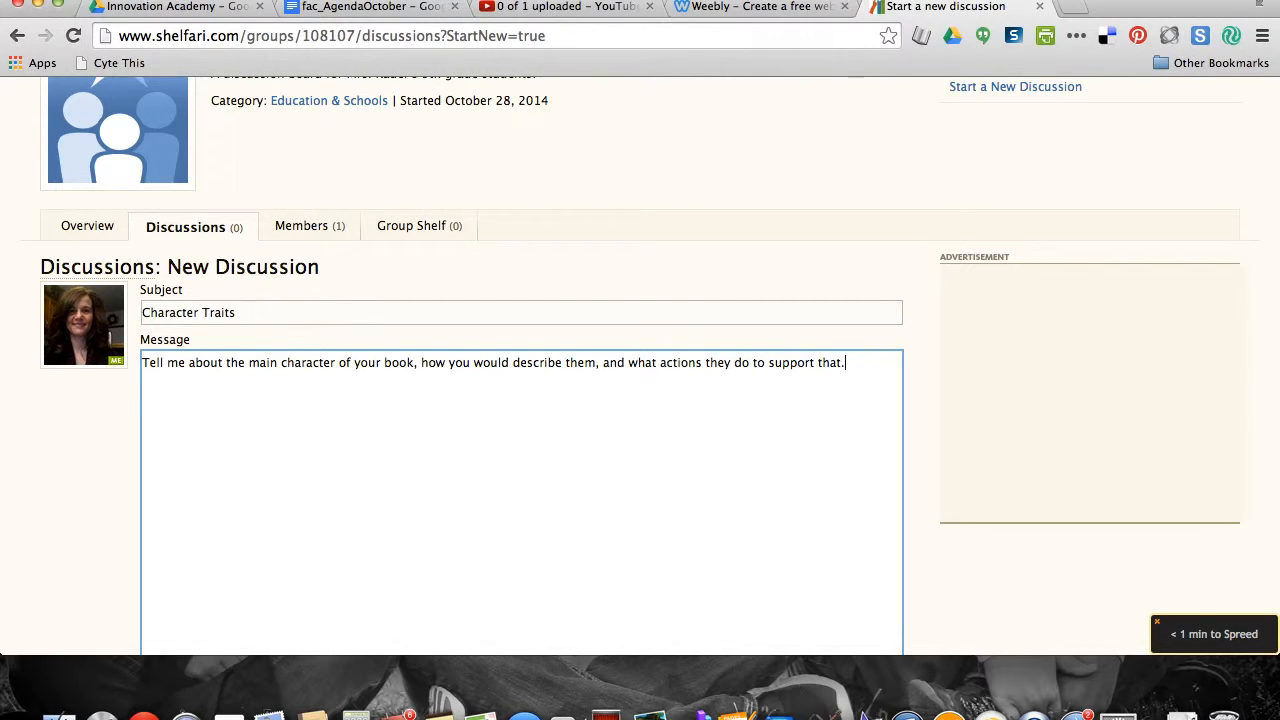
scroll(531, 495, down, 5)
click(176, 473)
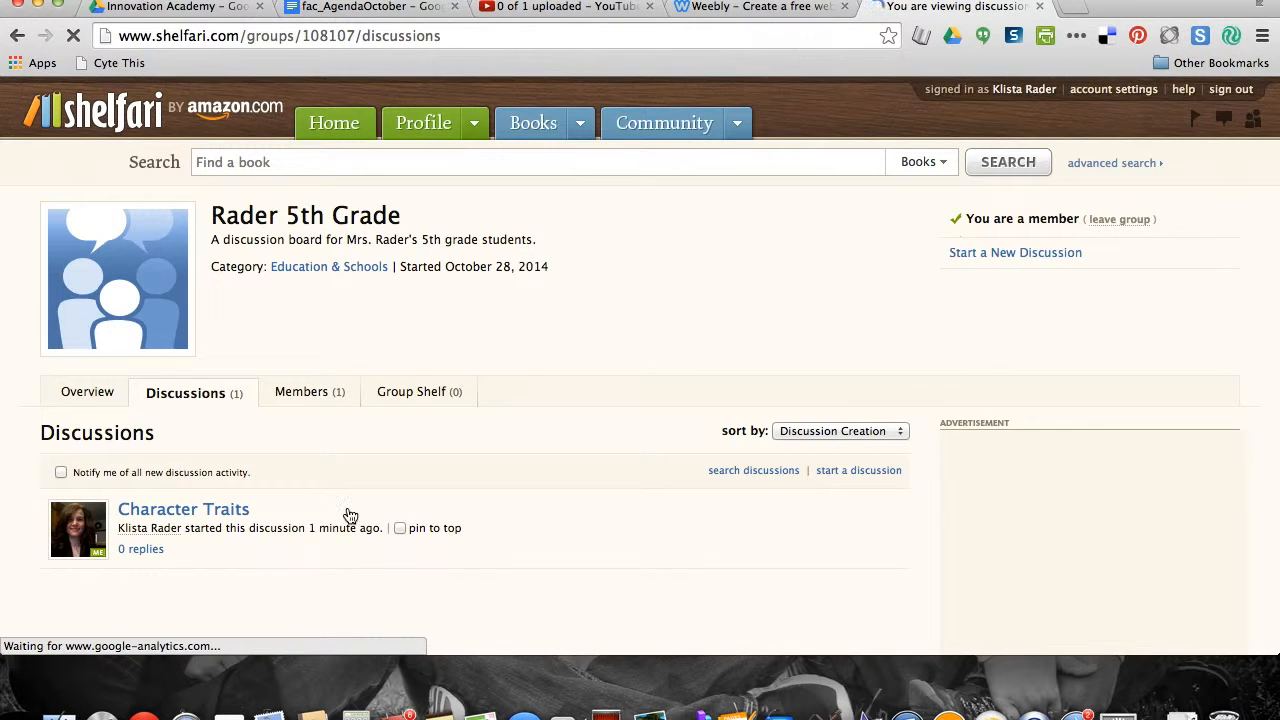
Review the group's discussion list, then return to the home page and check the class group under Your Groups
scroll(350, 515, down, 3)
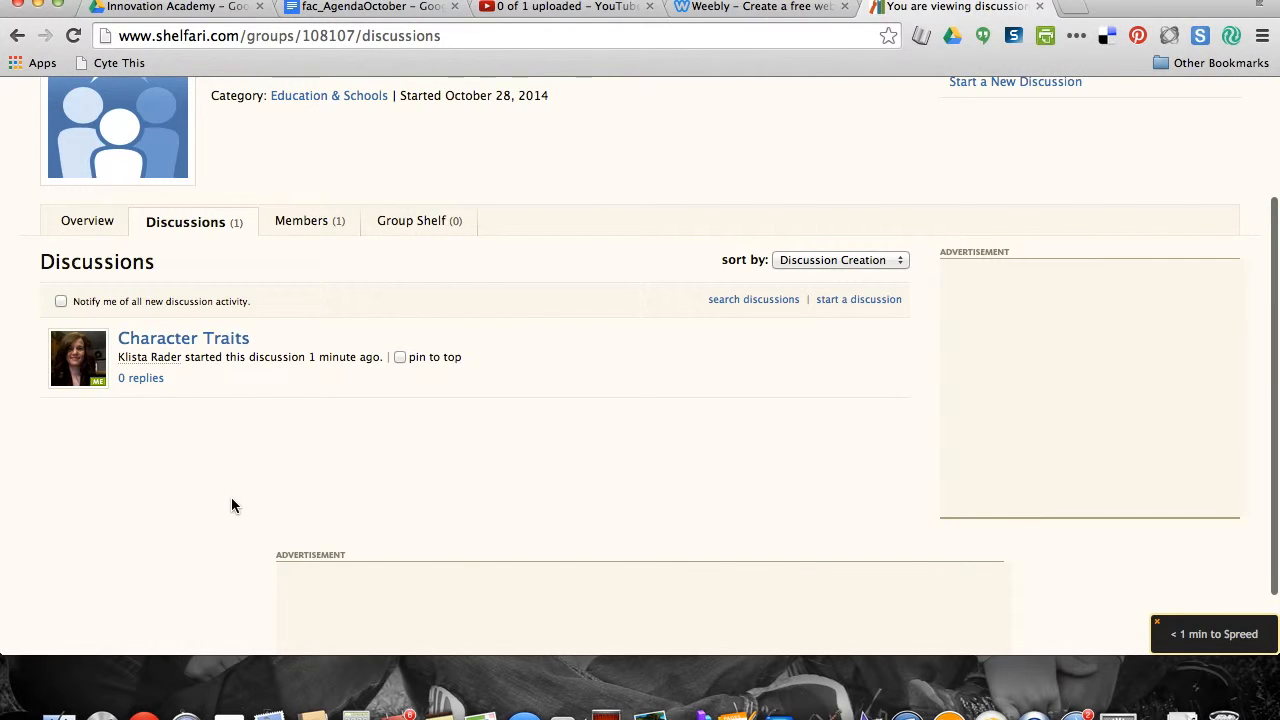
scroll(230, 503, up, 1)
scroll(230, 503, up, 3)
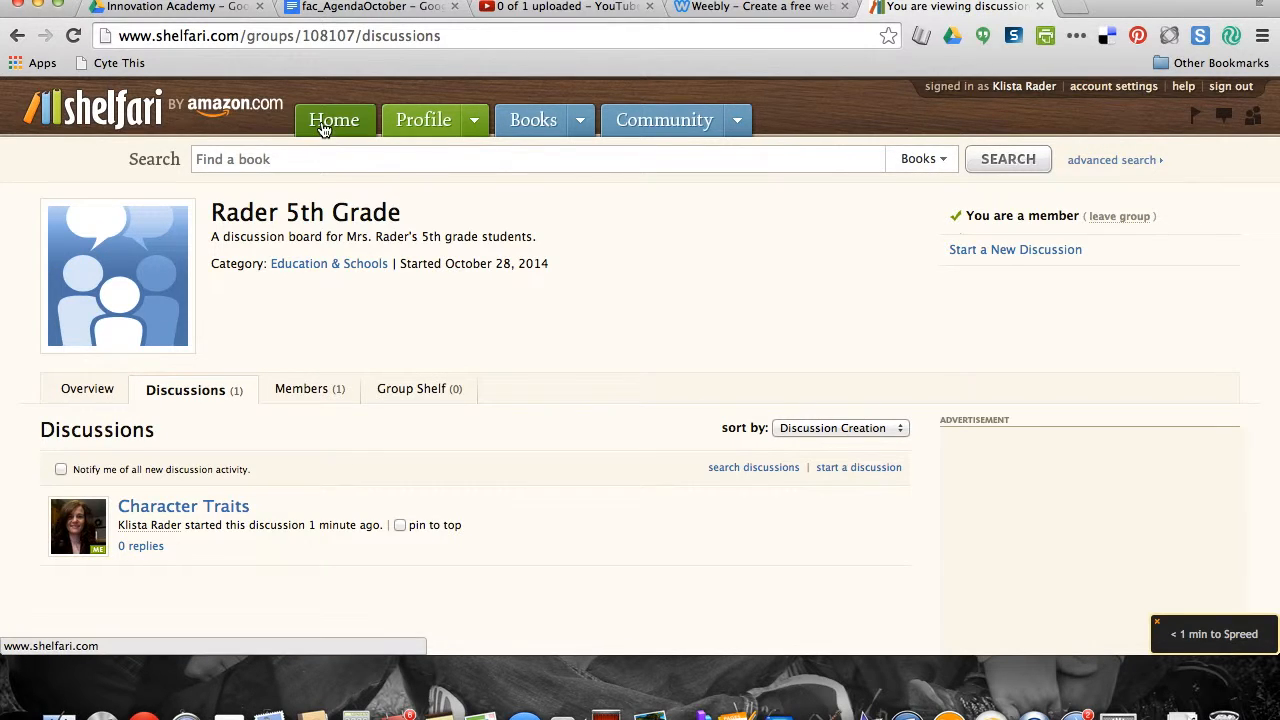
click(324, 128)
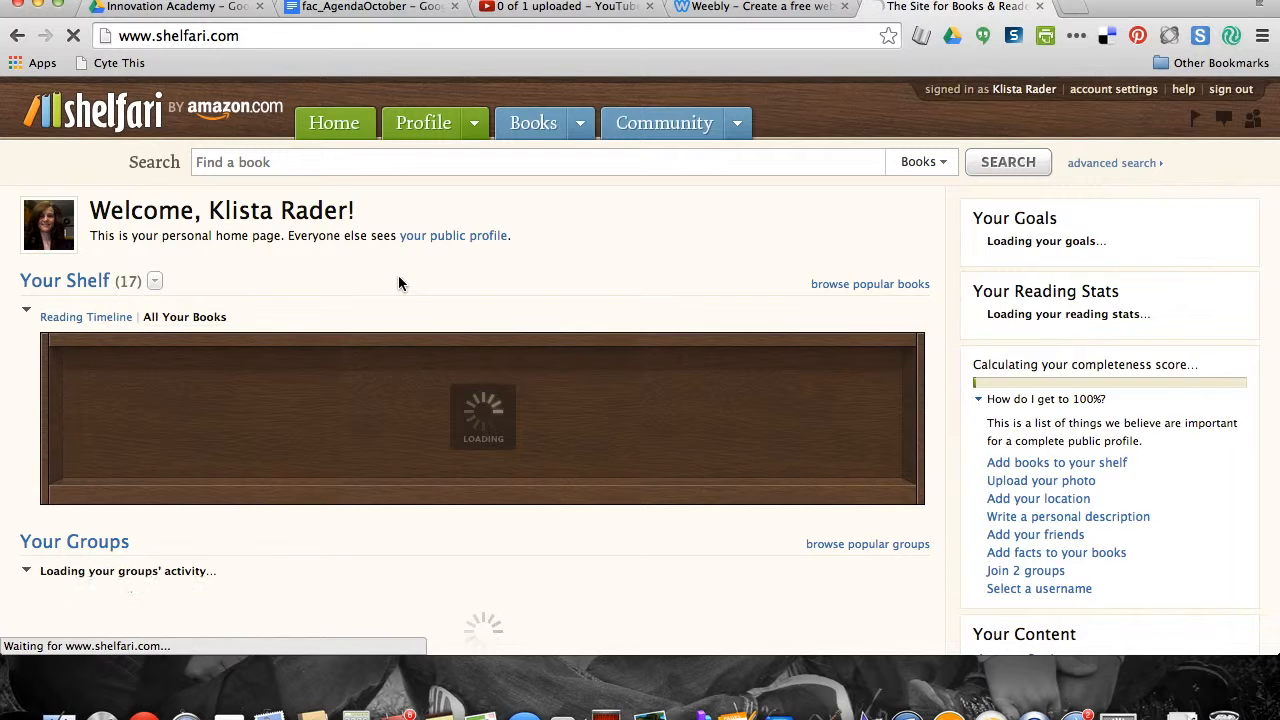
scroll(517, 583, down, 5)
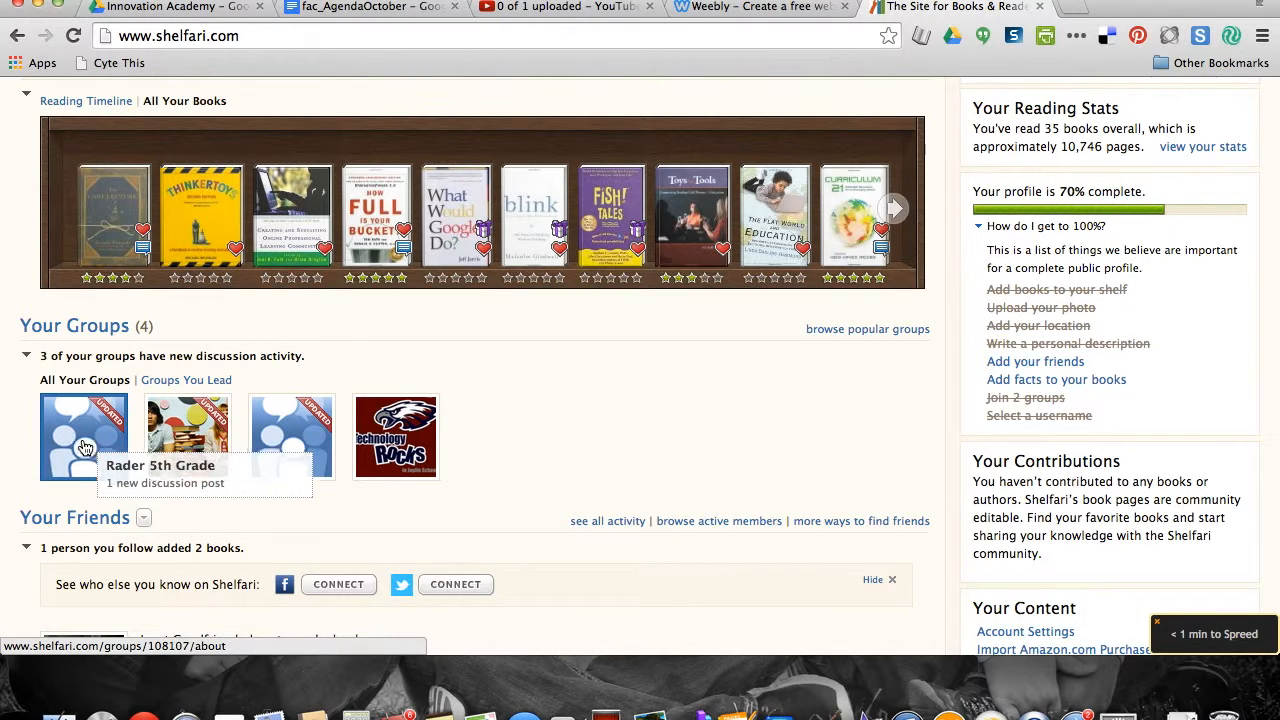
scroll(573, 511, down, 1)
scroll(573, 511, down, 2)
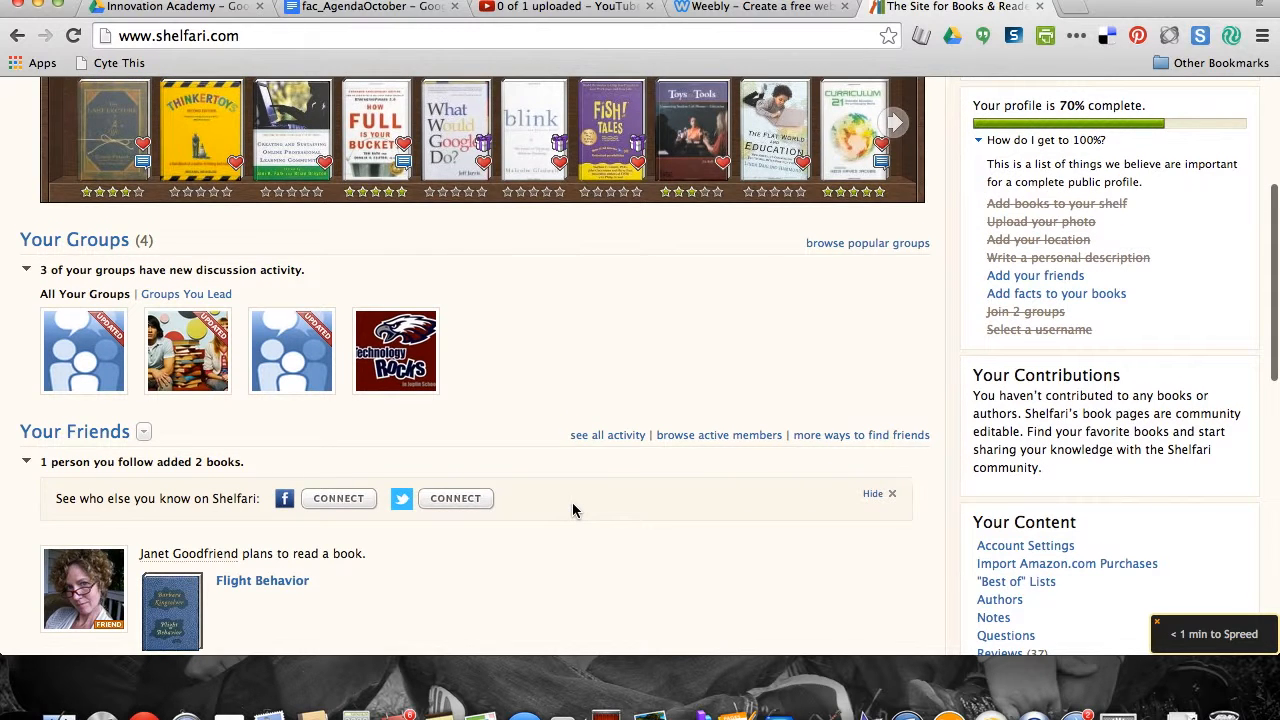
Examine the friends' recent book activity and the reading recommendations on the home page
scroll(573, 510, down, 5)
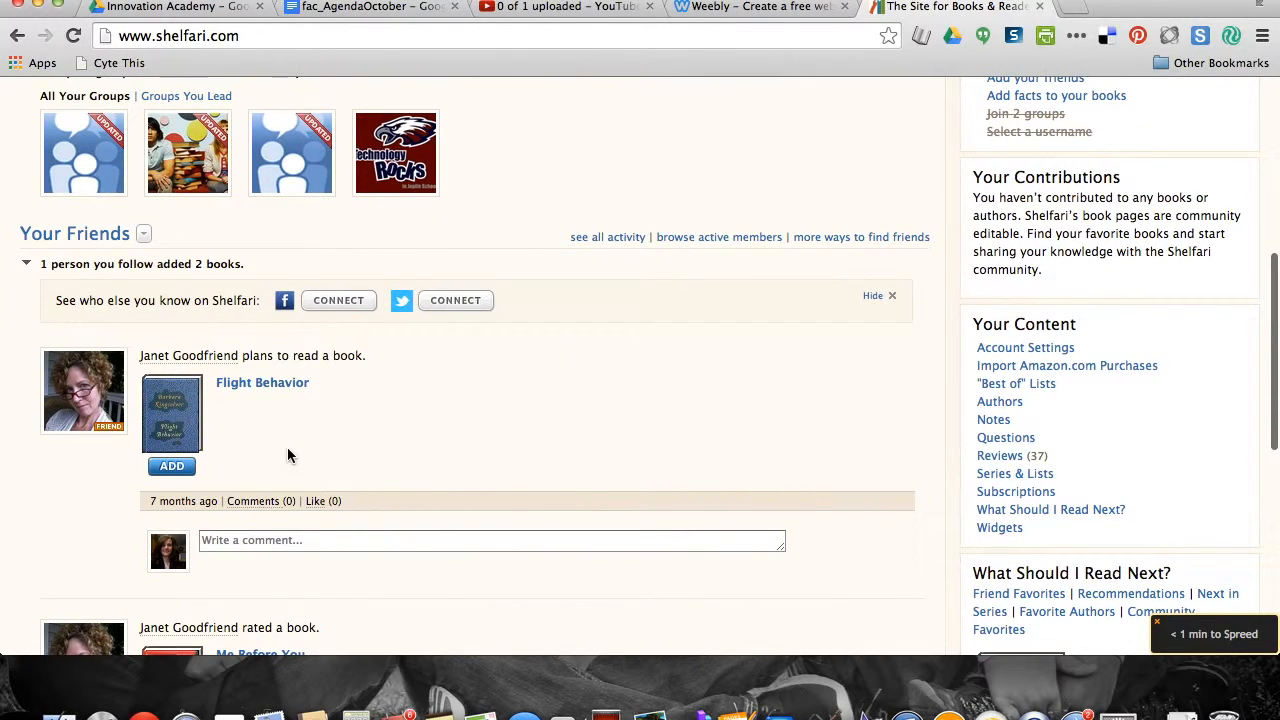
scroll(353, 478, down, 1)
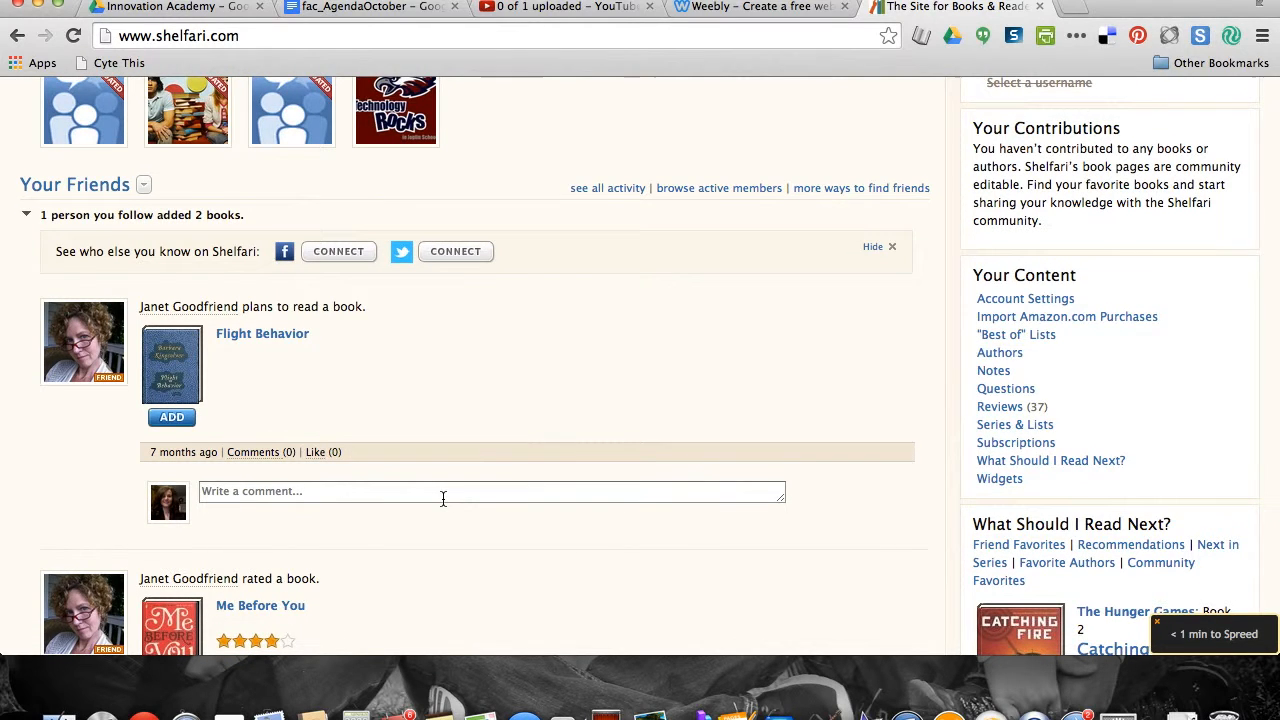
scroll(443, 505, down, 2)
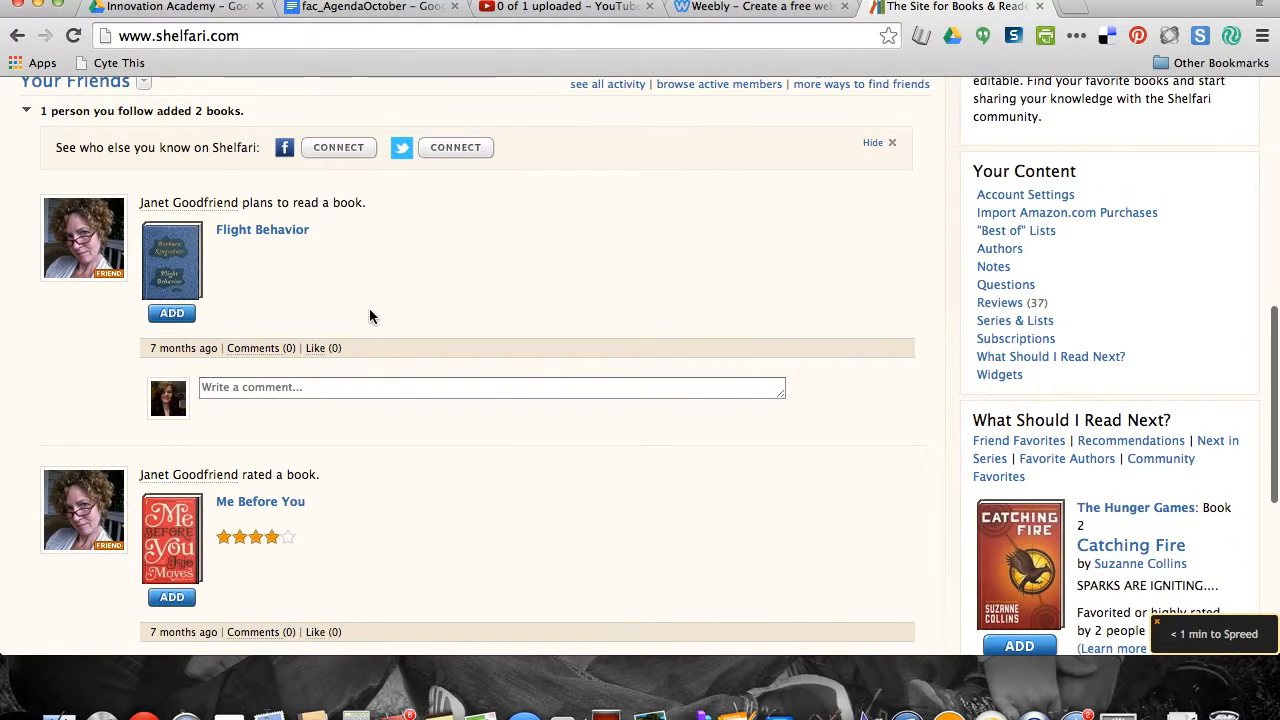
scroll(366, 505, down, 2)
scroll(364, 505, down, 3)
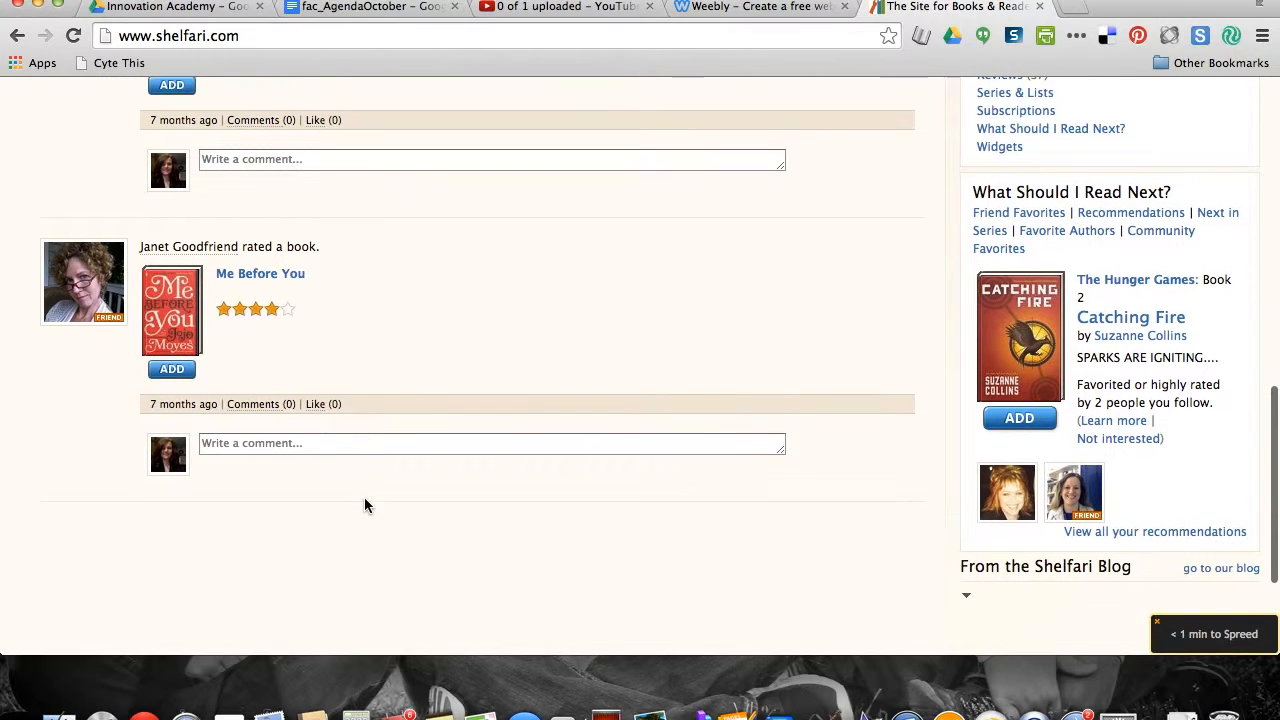
scroll(364, 505, up, 4)
scroll(364, 505, up, 1)
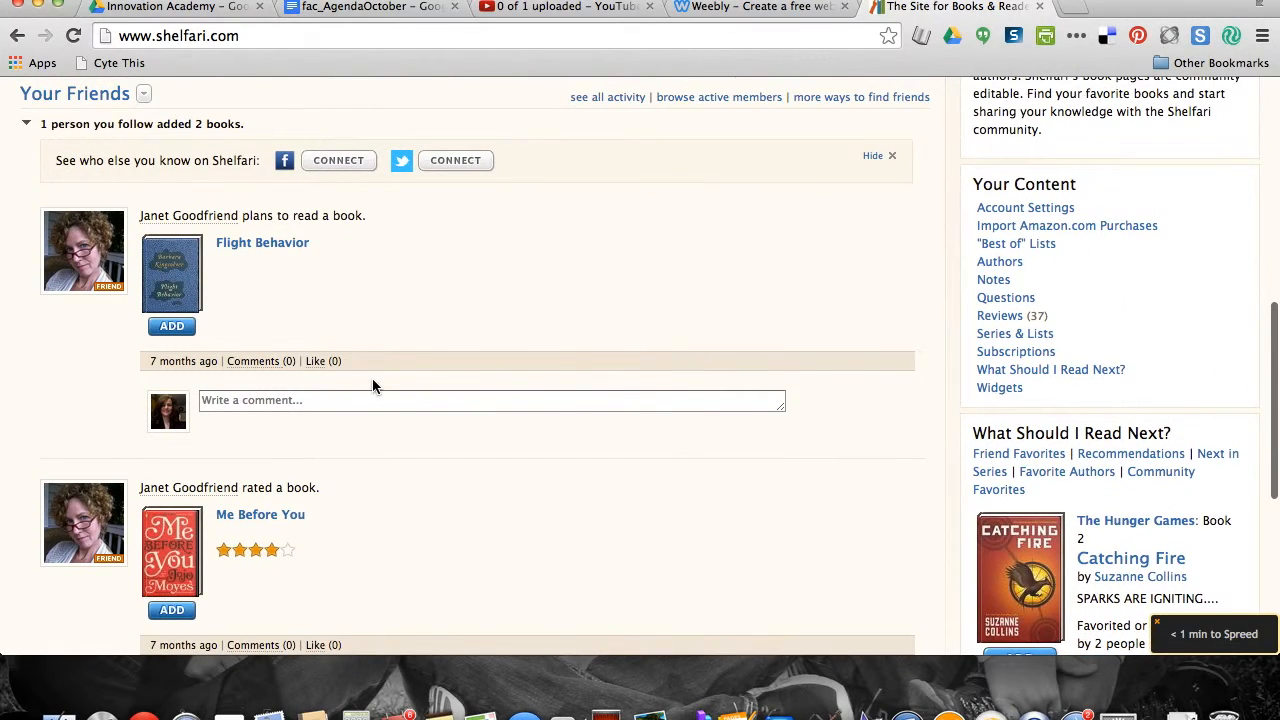
scroll(371, 380, up, 3)
scroll(518, 432, up, 10)
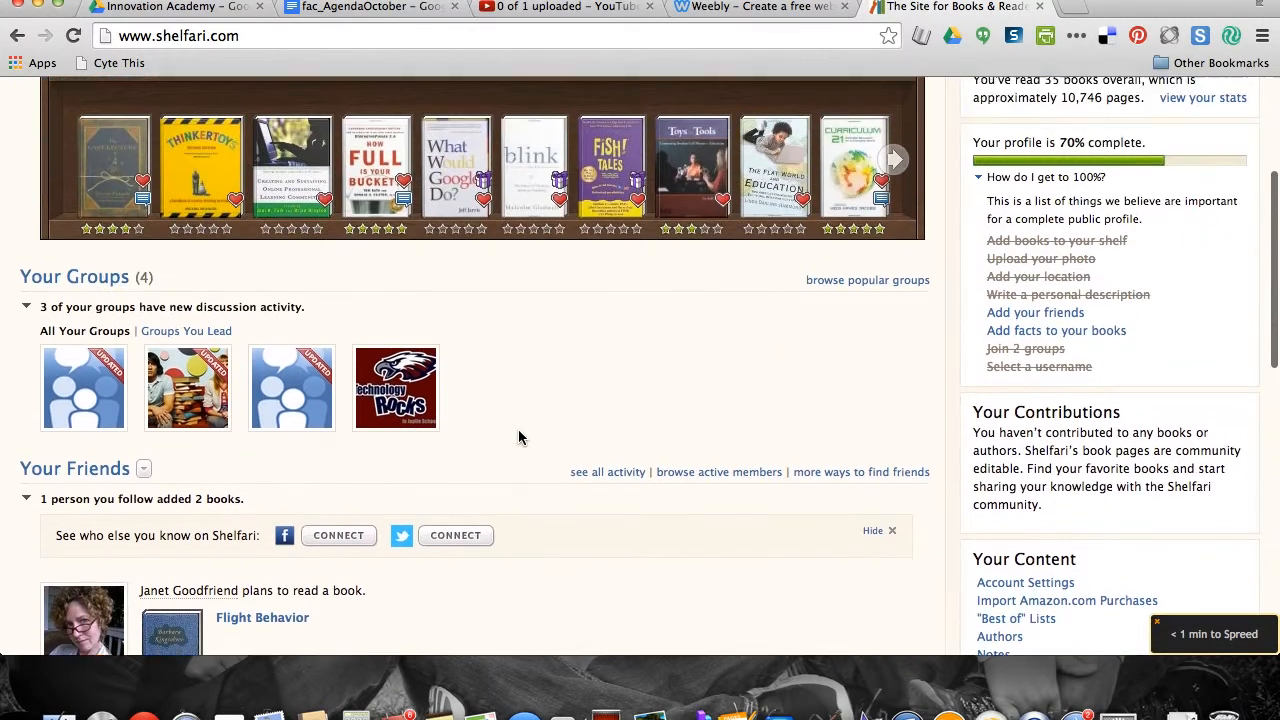
scroll(560, 465, up, 3)
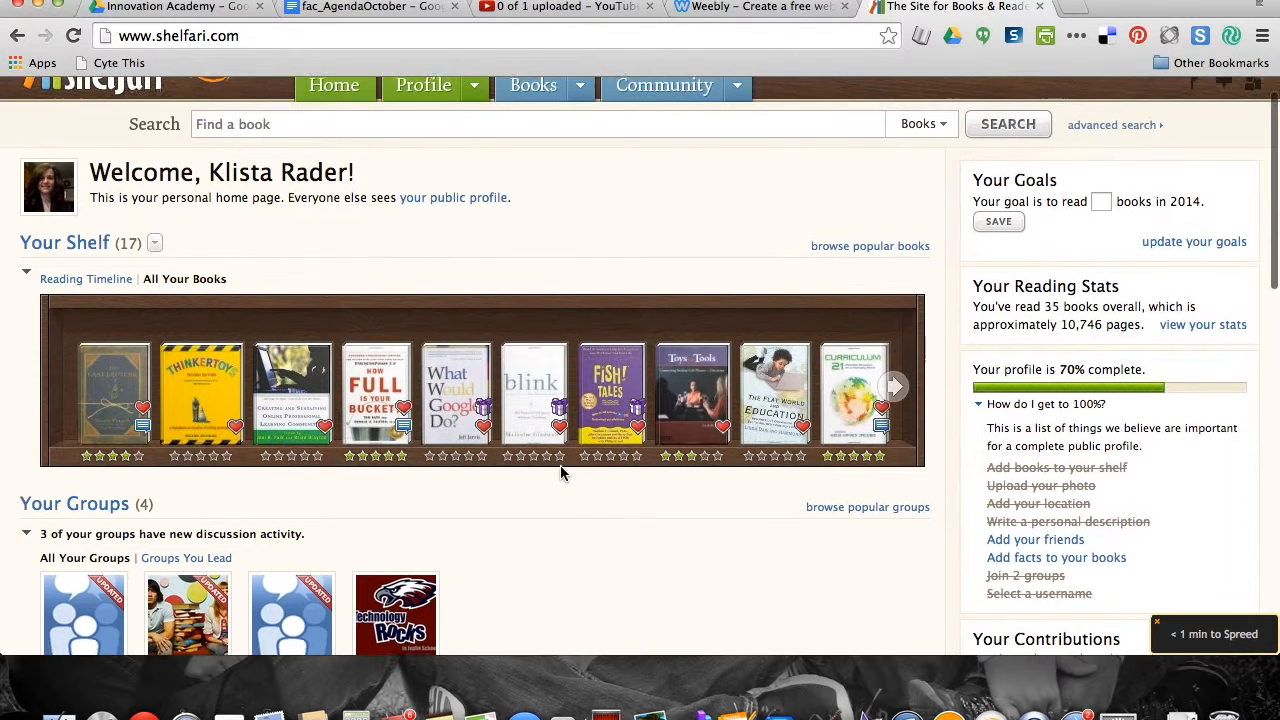
scroll(548, 255, up, 1)
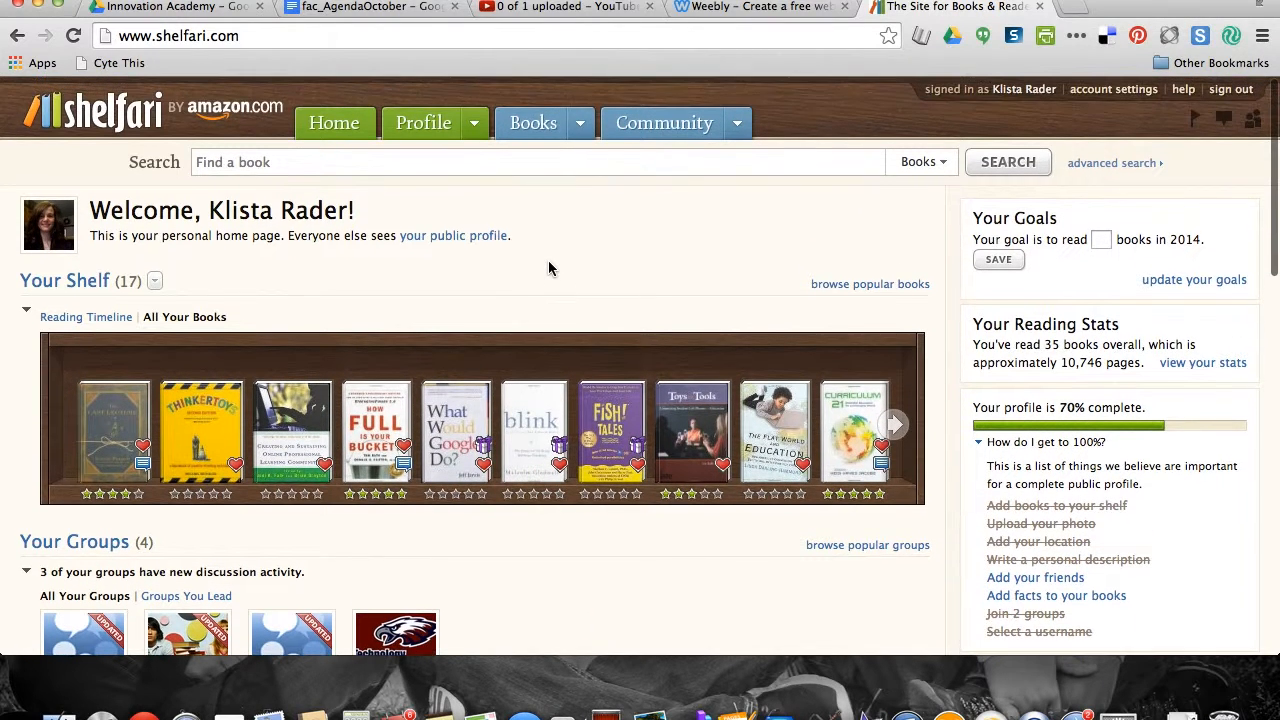